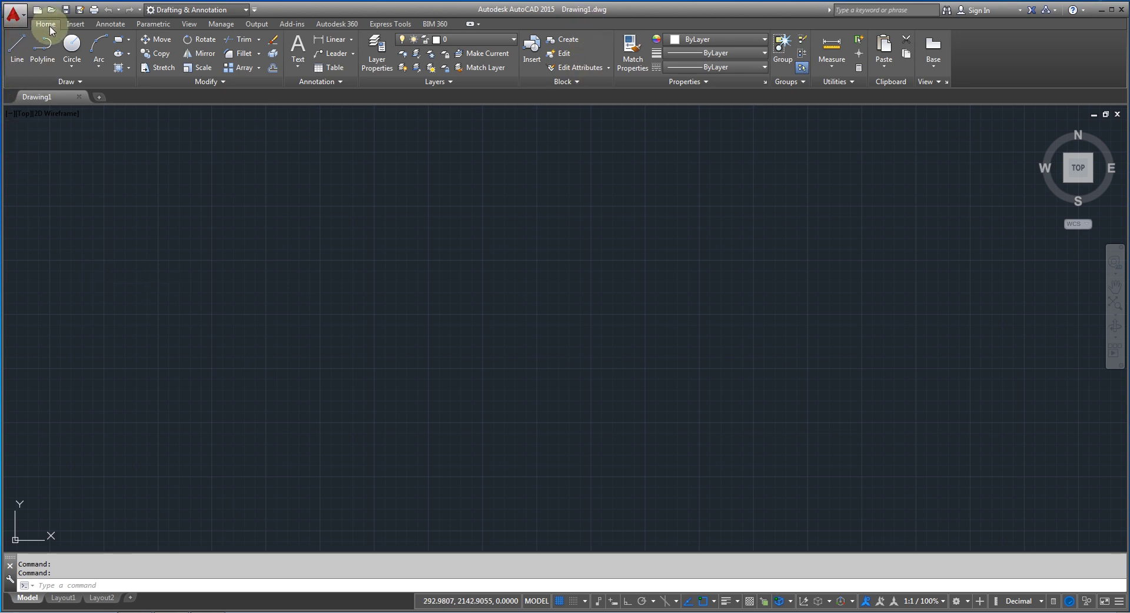
# Browse the Insert, Annotate, Parametric, View and Manage ribbon tabs, then return to Home
pyautogui.click(76, 24)
pyautogui.click(110, 24)
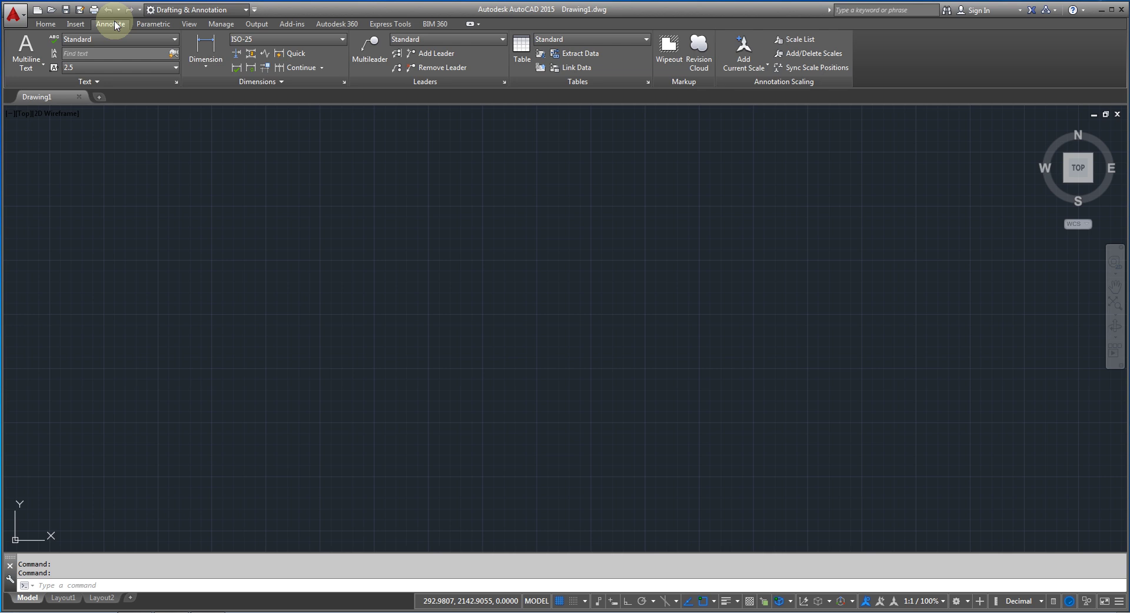
pyautogui.click(153, 24)
pyautogui.click(199, 24)
pyautogui.click(222, 24)
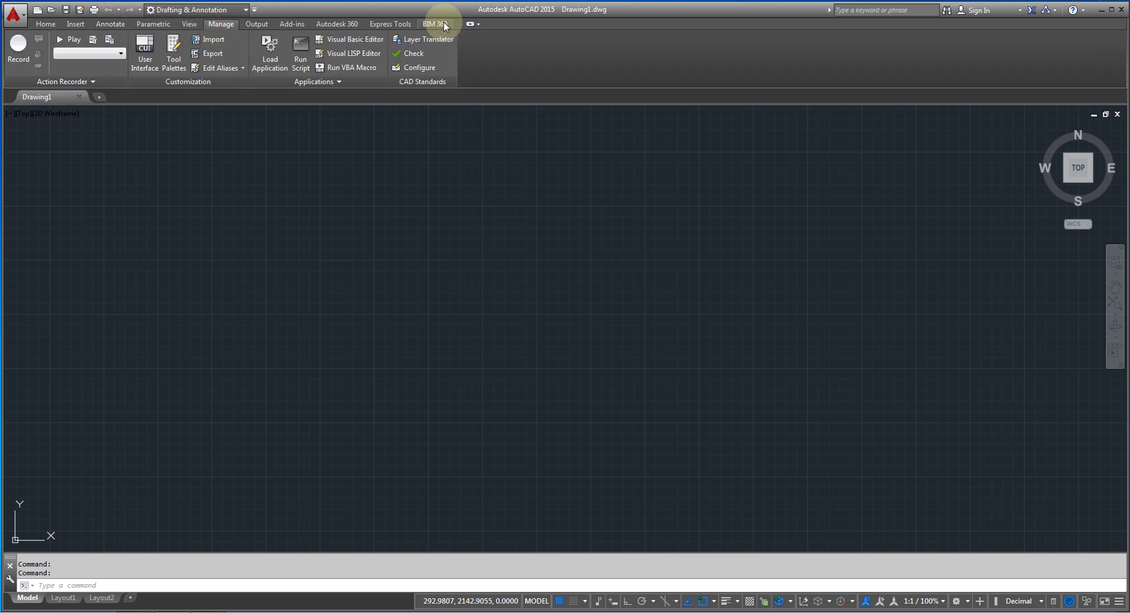
pyautogui.click(44, 24)
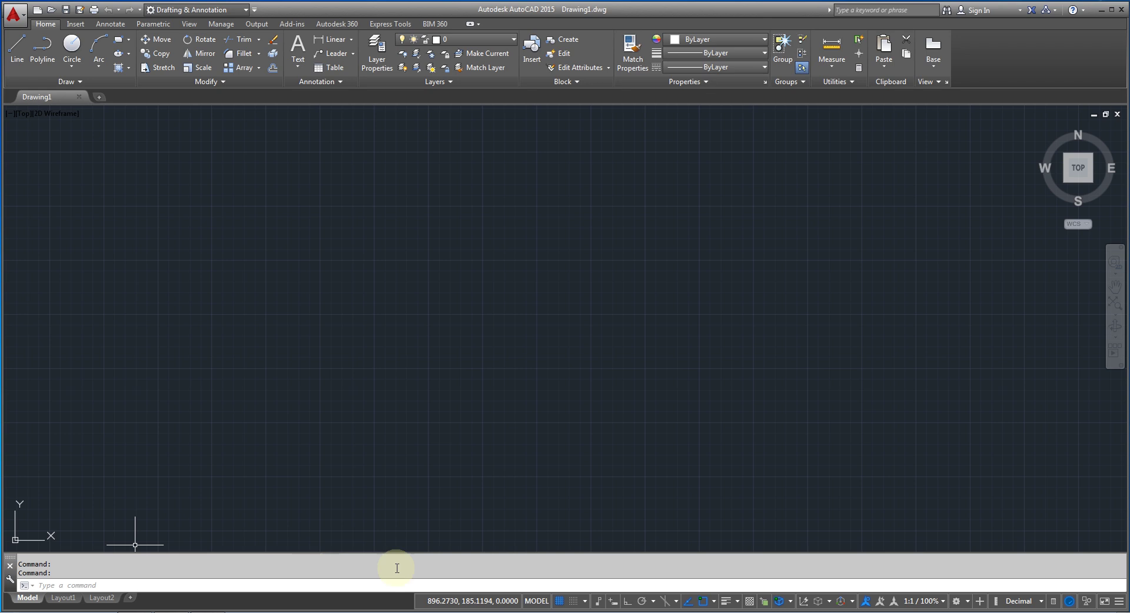
# Draw a three-segment zigzag with the Line tool and crossing-select all three lines
pyautogui.moveTo(1035, 136)
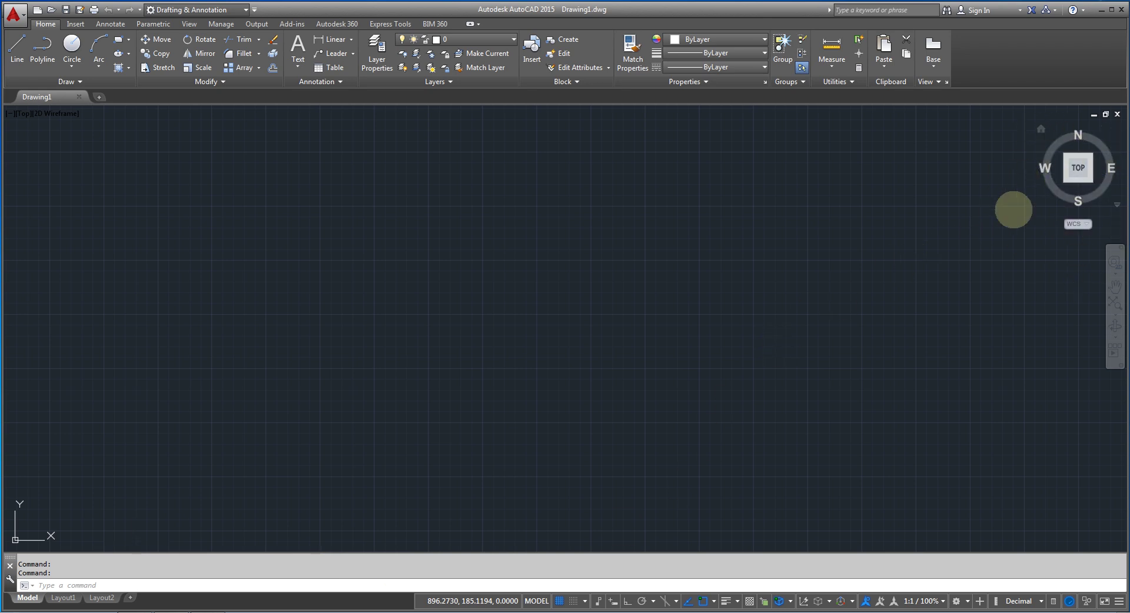
pyautogui.moveTo(1070, 171)
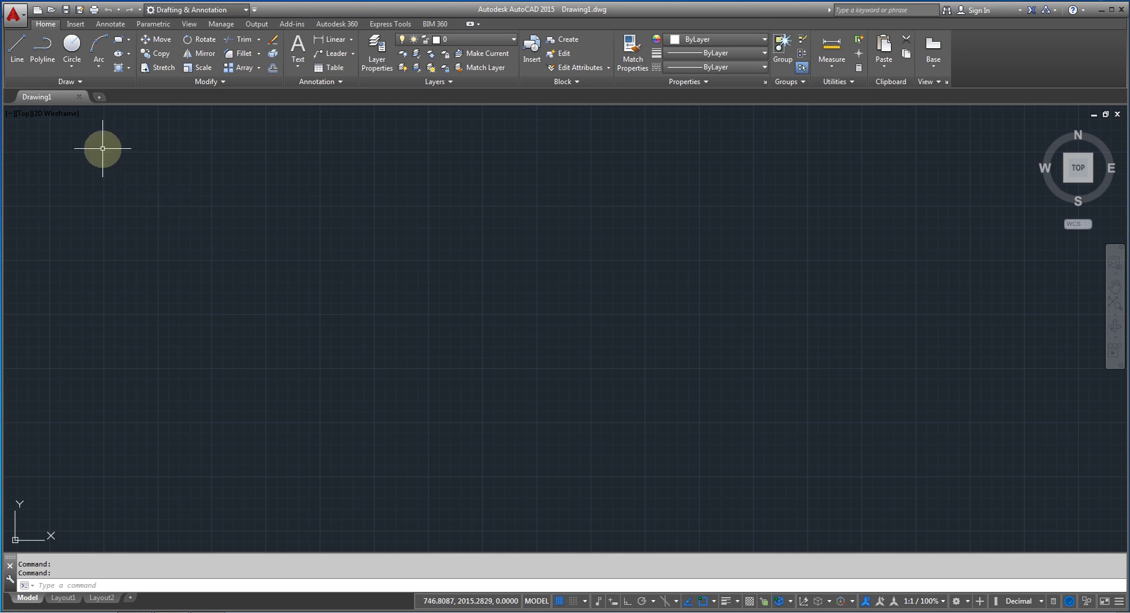
pyautogui.click(13, 52)
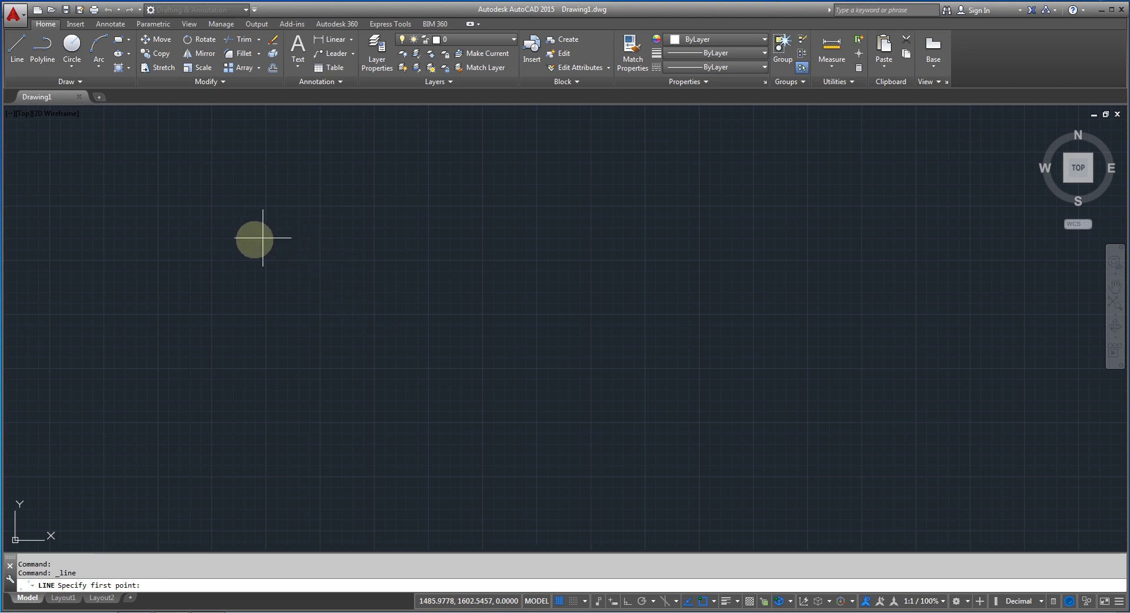
pyautogui.click(228, 247)
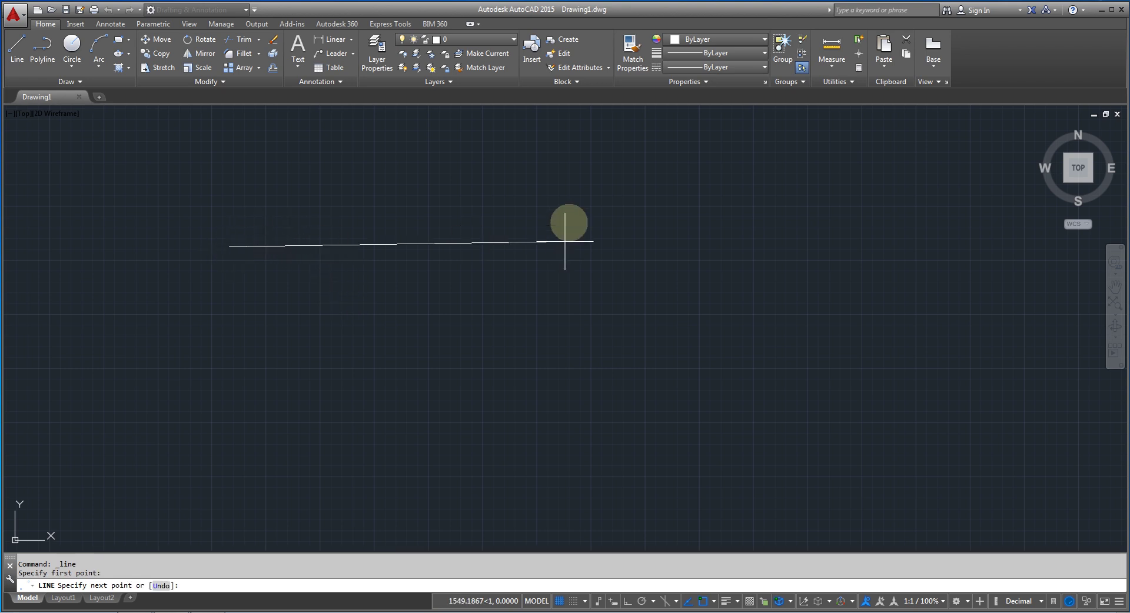
pyautogui.click(589, 175)
pyautogui.click(439, 418)
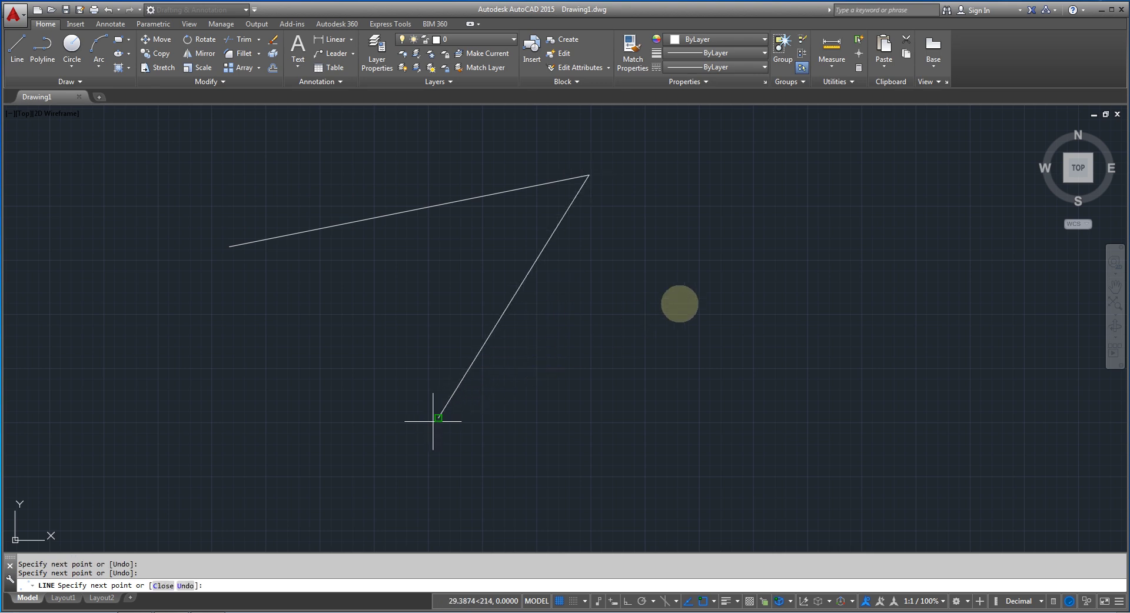
pyautogui.click(732, 277)
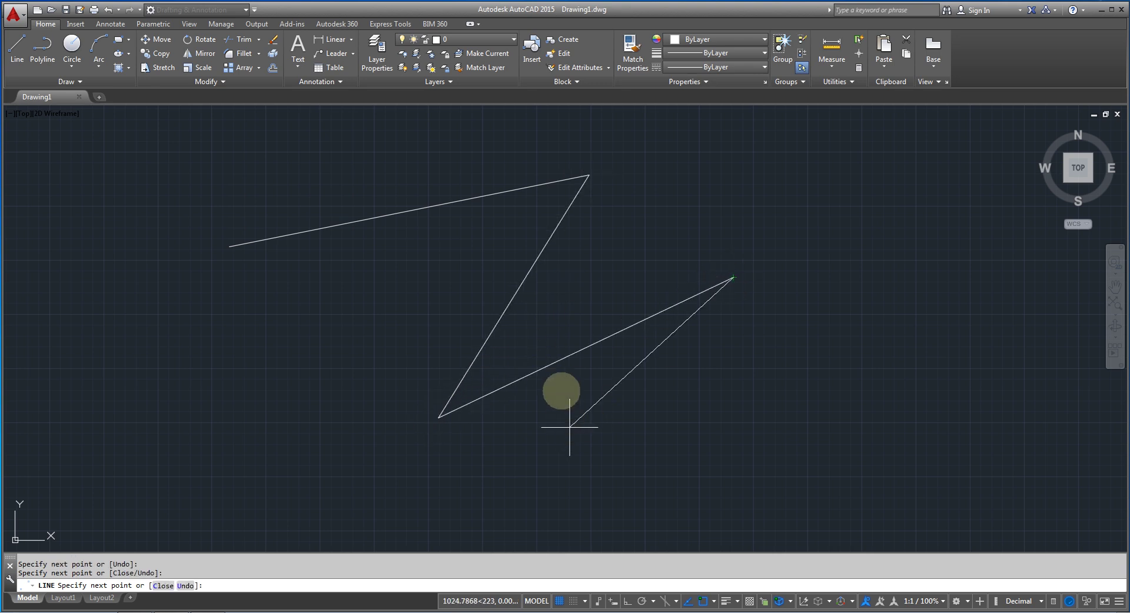
pyautogui.press('Return')
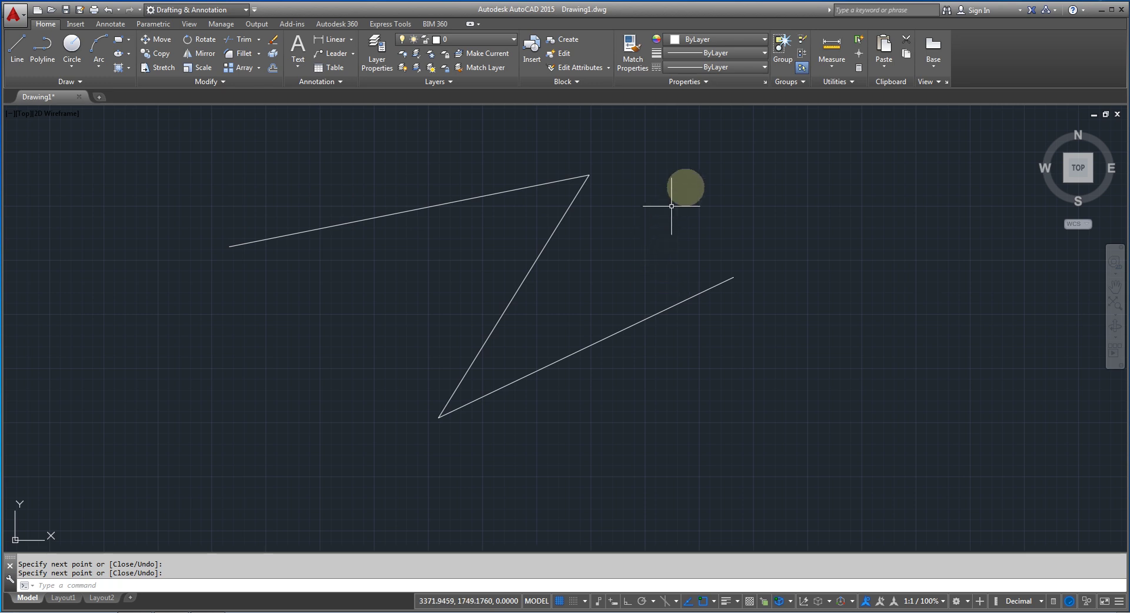
pyautogui.click(708, 157)
pyautogui.click(392, 407)
# Erase the old zigzag and draw a new three-segment Z with LINE, then zoom out
pyautogui.press('Delete')
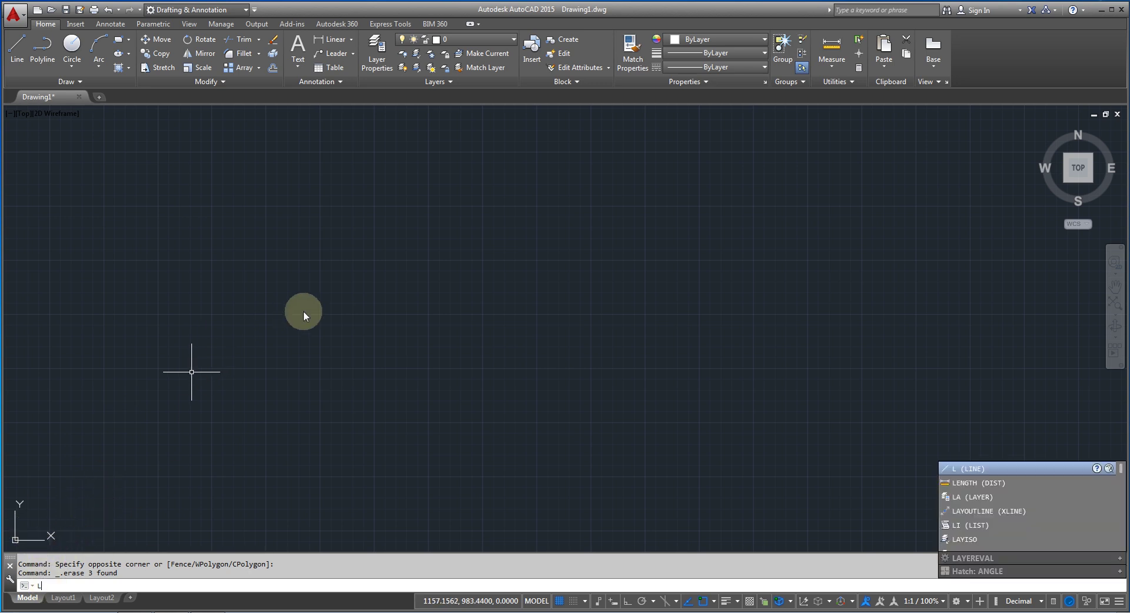
pyautogui.press('Return')
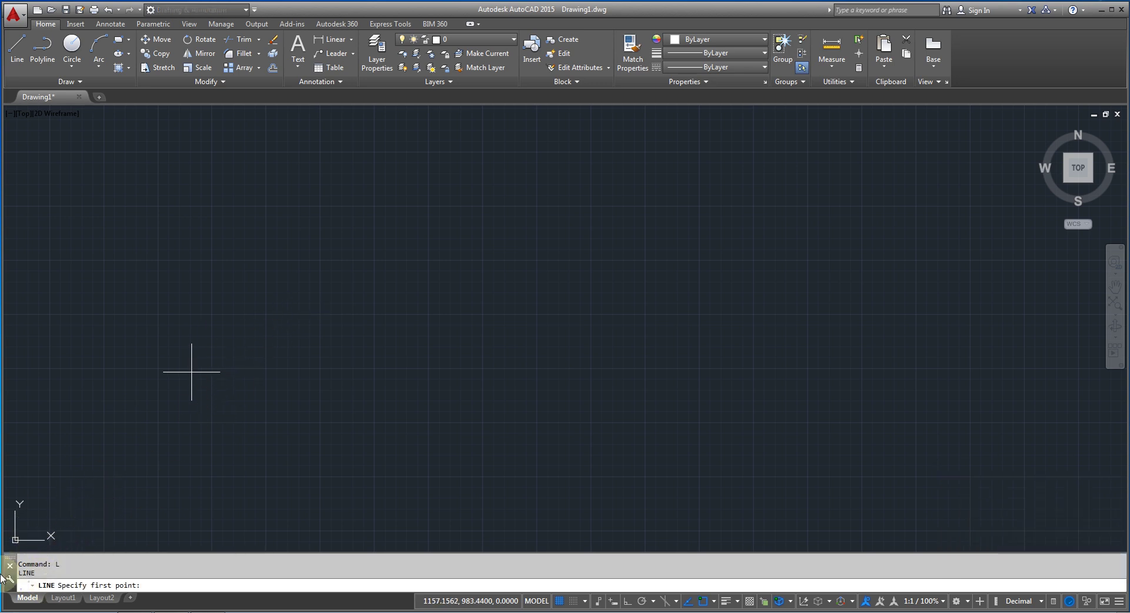
pyautogui.click(217, 271)
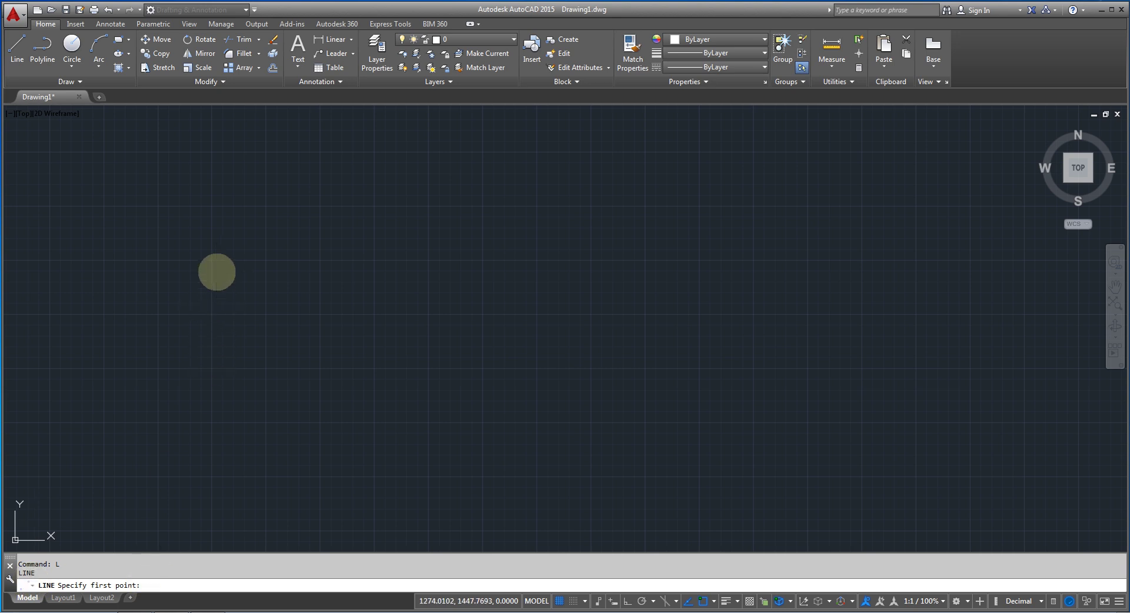
pyautogui.click(820, 261)
pyautogui.click(539, 425)
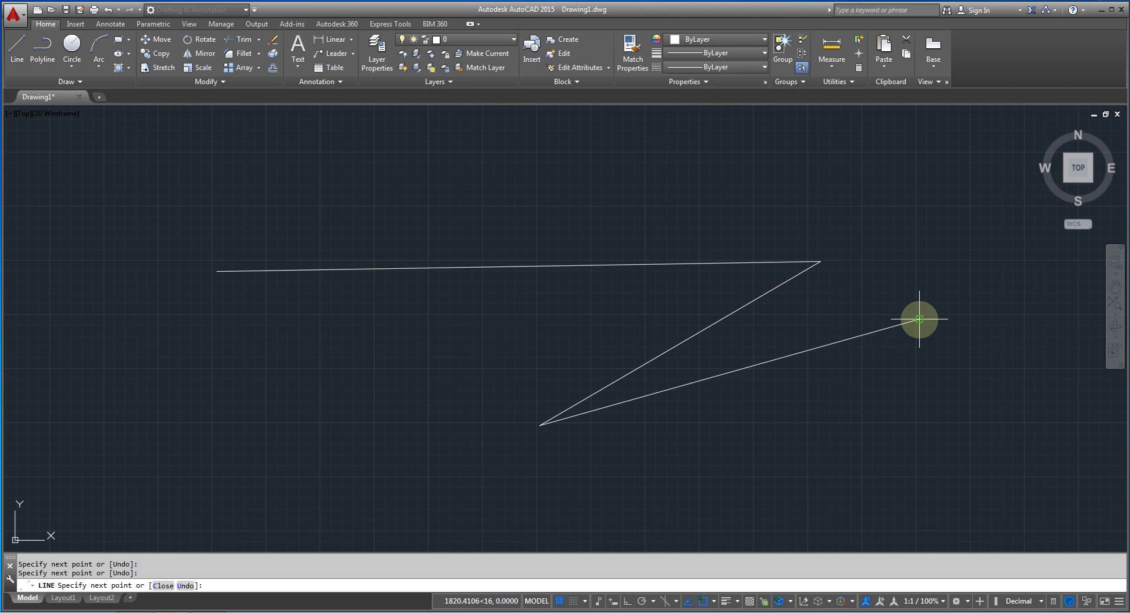
pyautogui.press('Return')
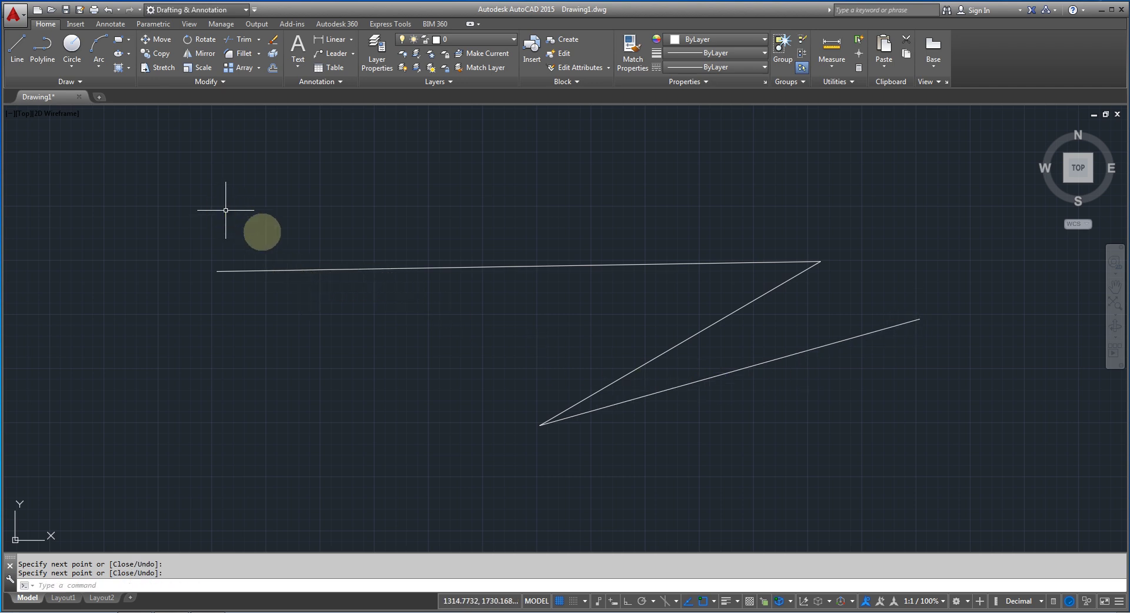
pyautogui.moveTo(689, 348)
pyautogui.mouseDown(button='middle')
pyautogui.moveTo(520, 262)
pyautogui.moveTo(369, 252)
pyautogui.moveTo(159, 194)
pyautogui.moveTo(448, 229)
pyautogui.mouseUp(button='middle')
pyautogui.scroll(-2, 448, 230)
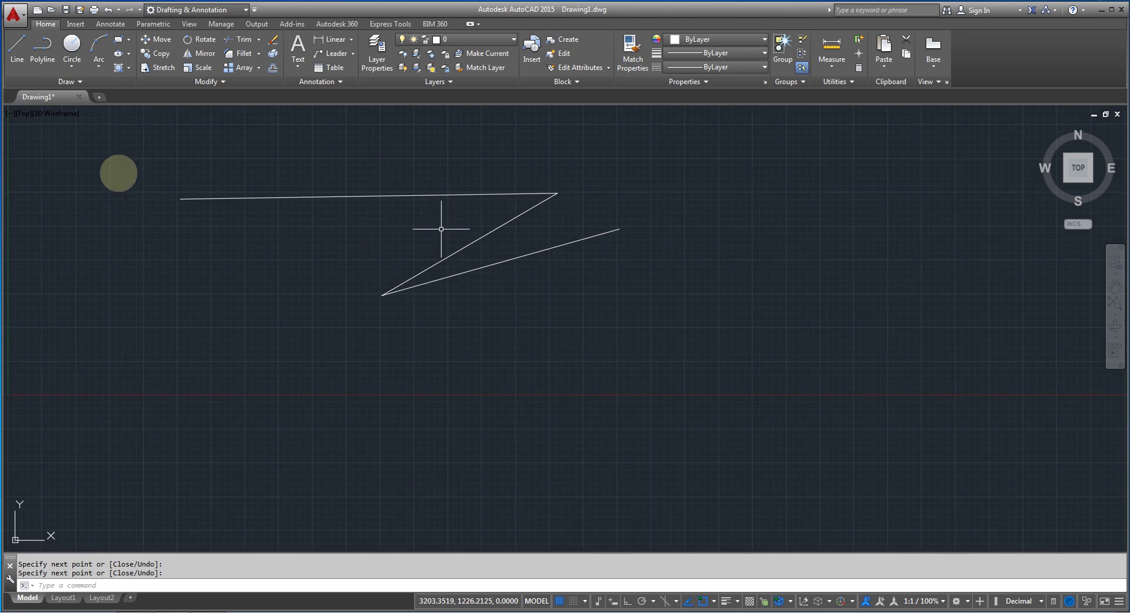
# Draw a four-segment zigzag polyline through five points below the Z
pyautogui.click(55, 51)
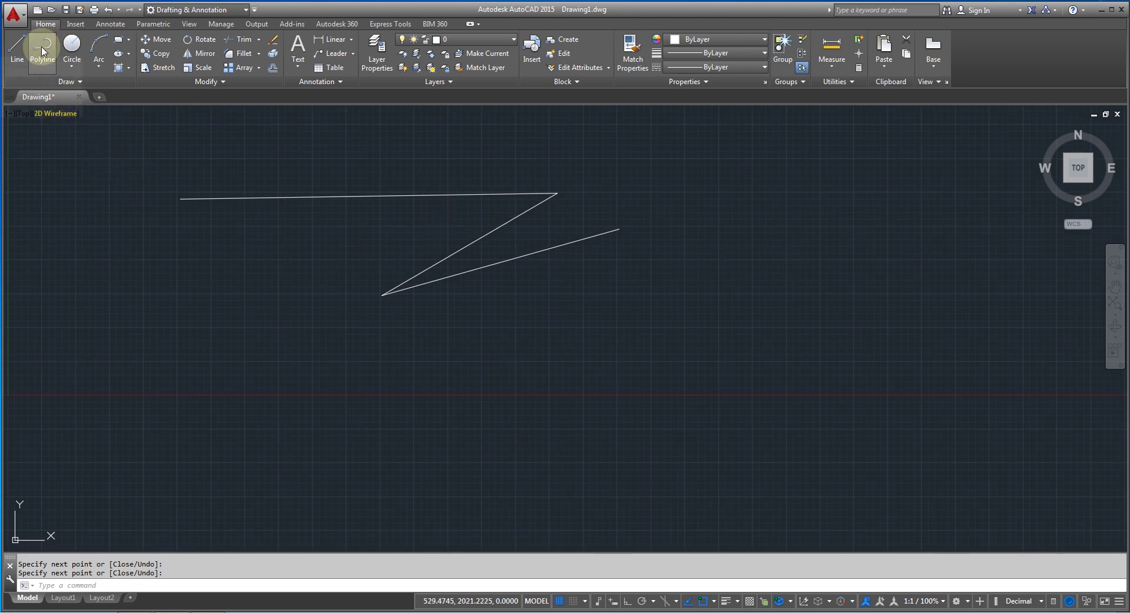
pyautogui.click(237, 372)
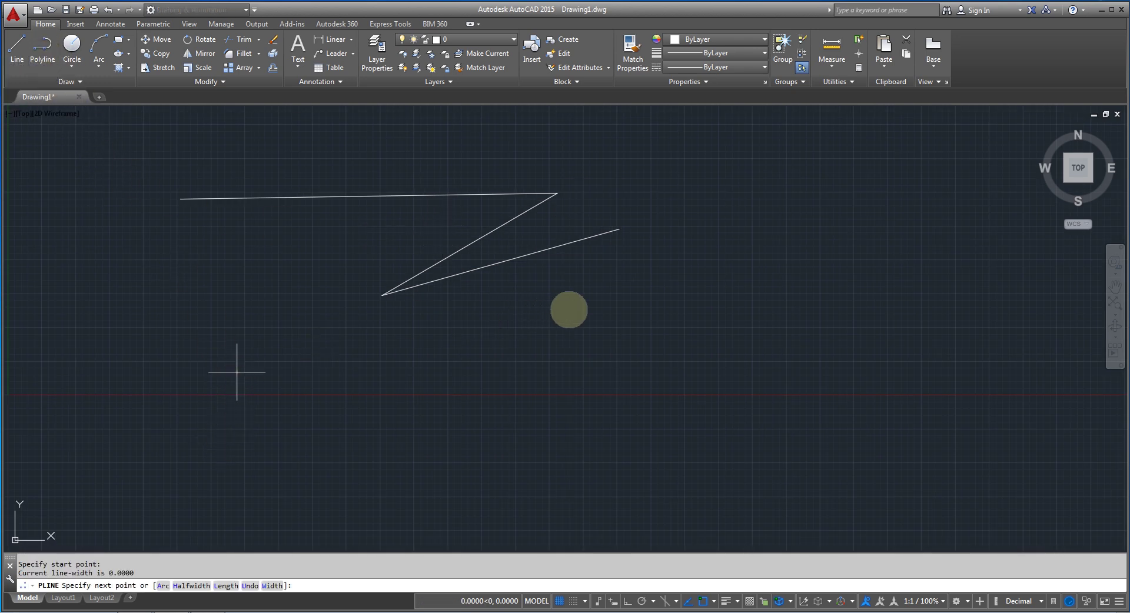
pyautogui.click(595, 298)
pyautogui.click(459, 391)
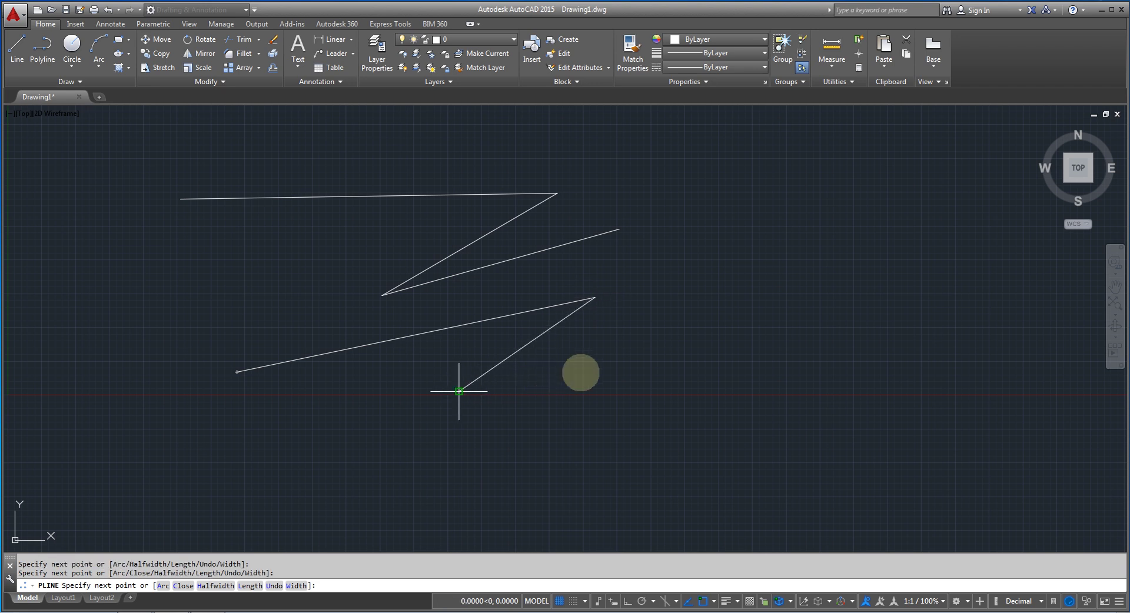
pyautogui.click(634, 370)
pyautogui.click(535, 448)
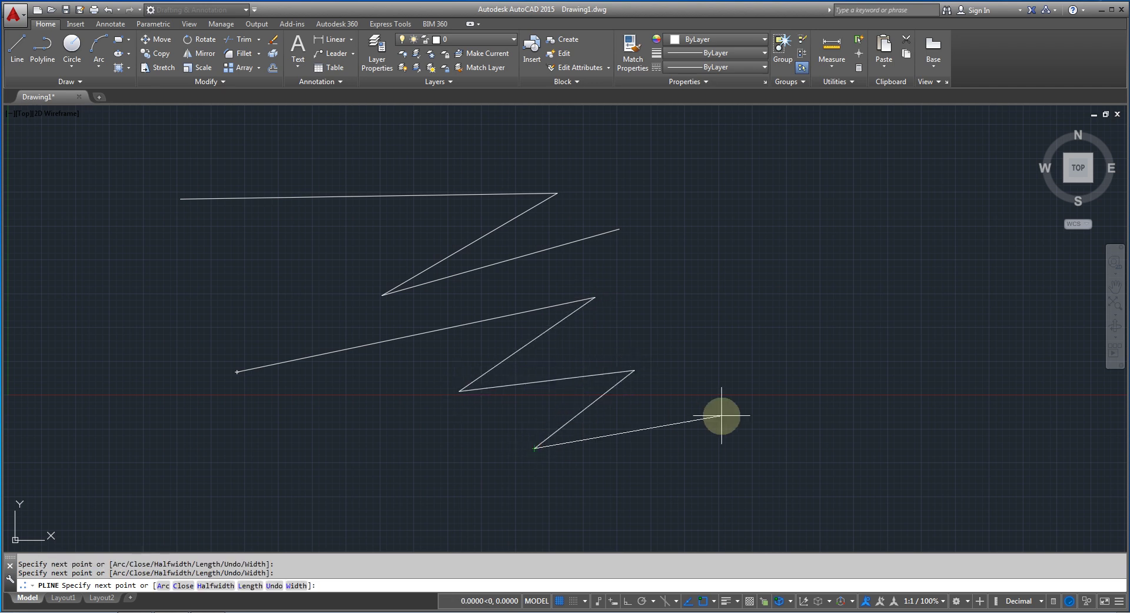
pyautogui.press('Return')
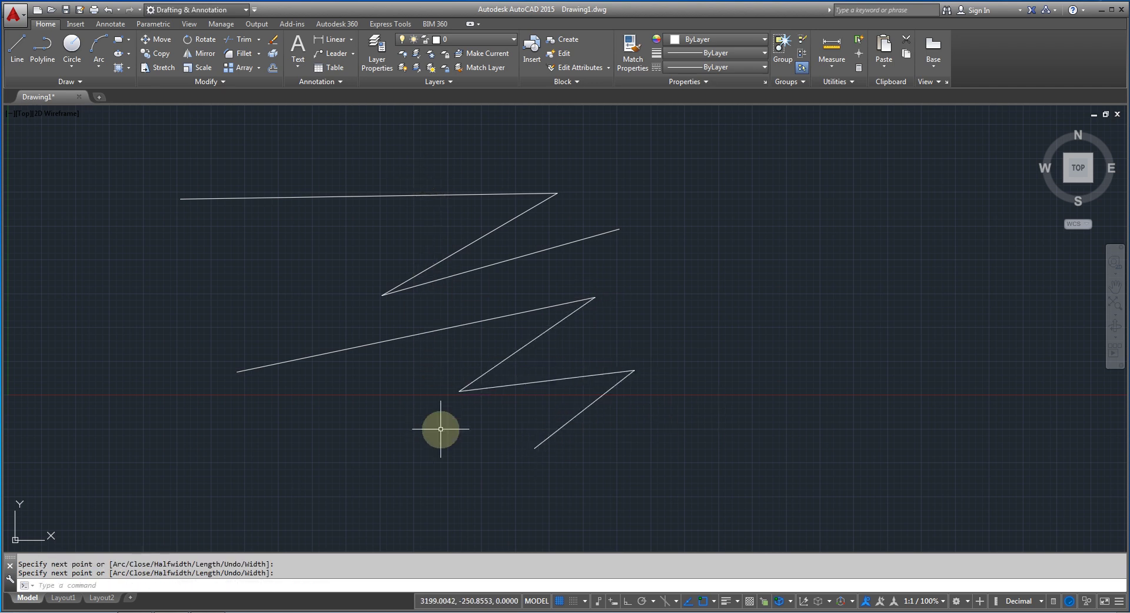
# Select the top line, then the middle diagonal, then the whole lower polyline by clicking
pyautogui.click(370, 196)
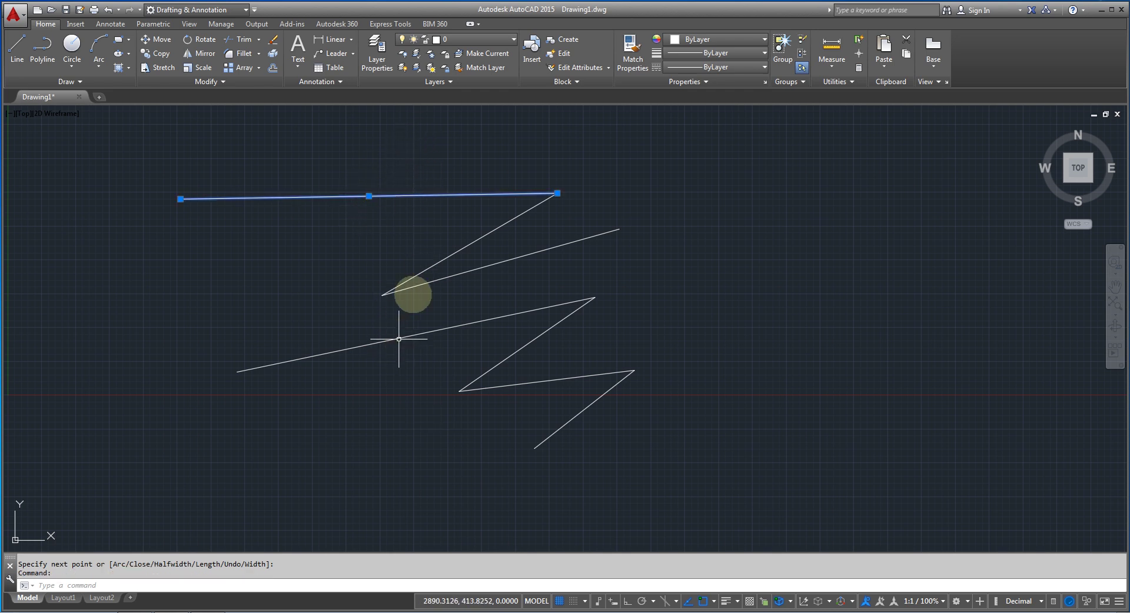
pyautogui.press('Escape')
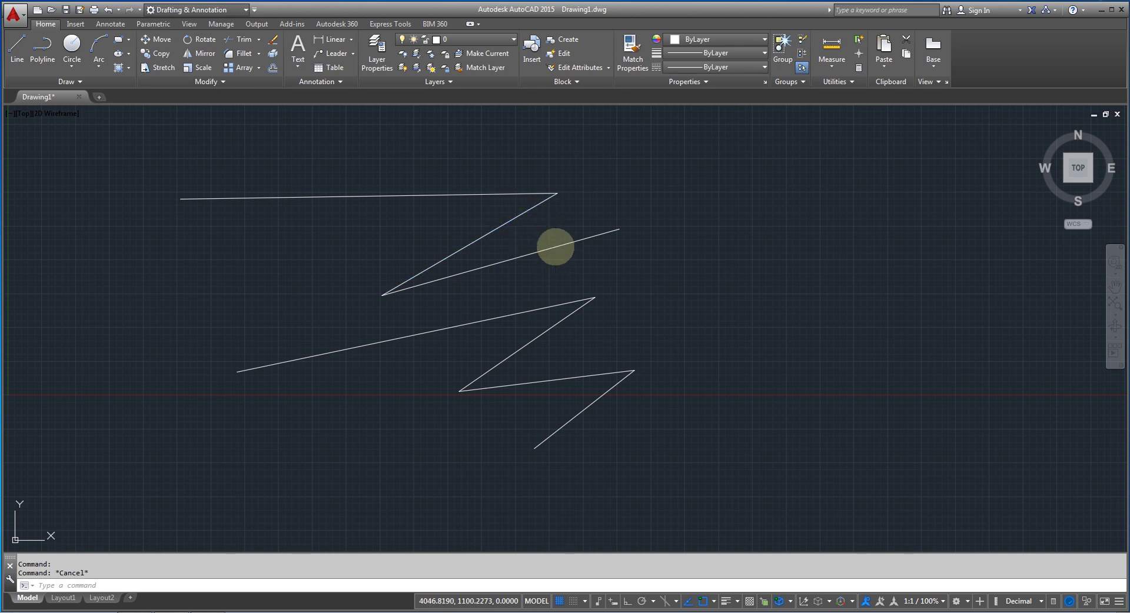
pyautogui.click(555, 247)
pyautogui.press('Escape')
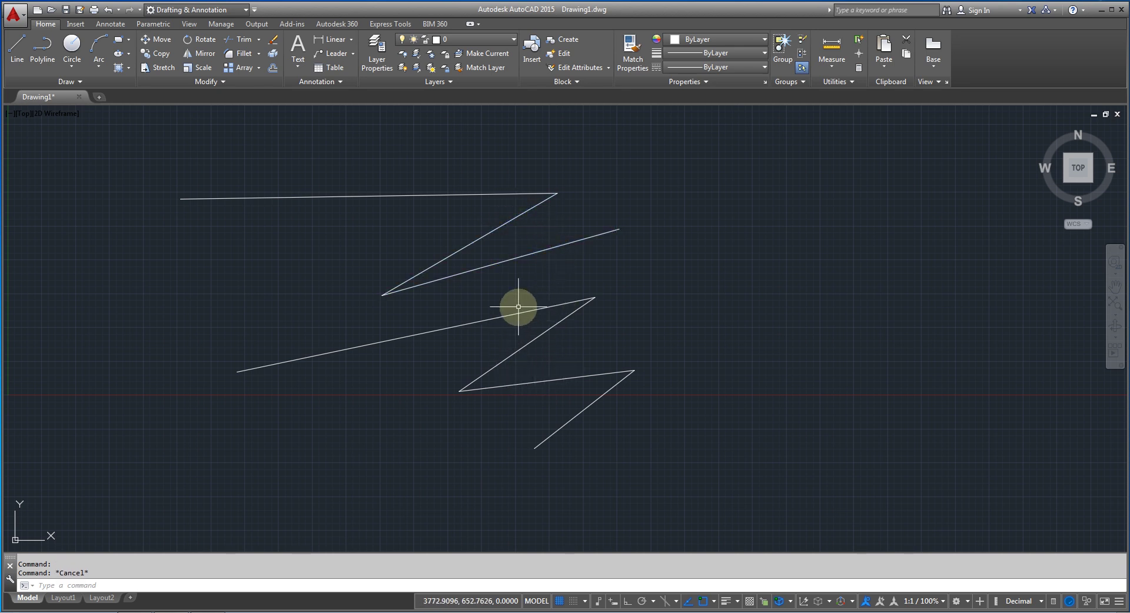
pyautogui.click(506, 315)
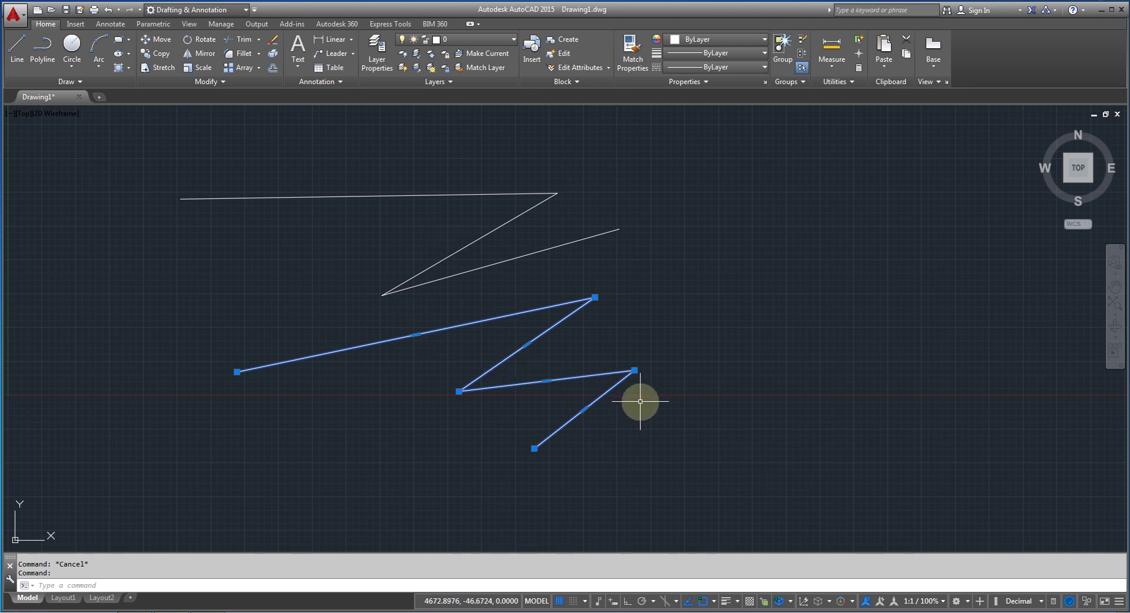
# Crossing-select the lower zigzag polyline and delete it, then select the horizontal line
pyautogui.press('Escape')
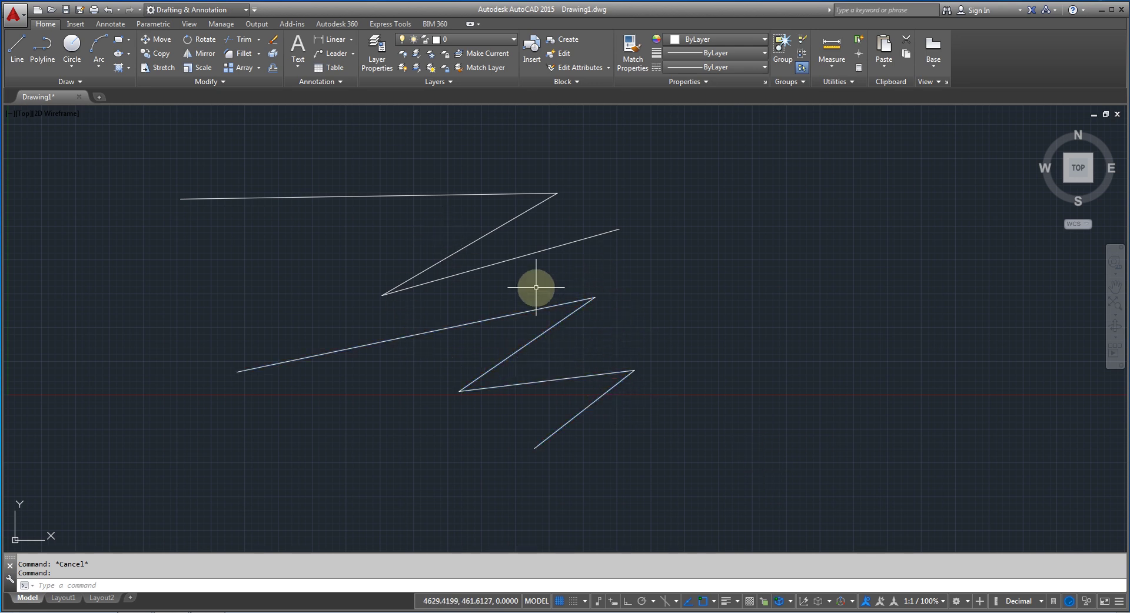
pyautogui.press('Escape')
pyautogui.moveTo(643, 240); pyautogui.dragTo(540, 332, button='middle')
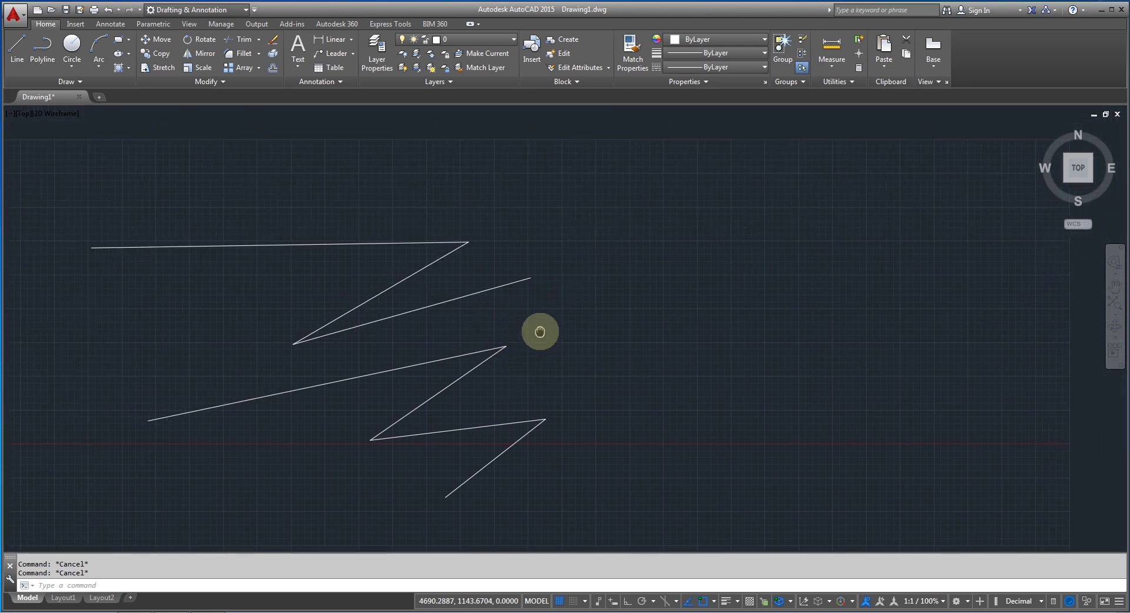
pyautogui.click(524, 335)
pyautogui.click(484, 393)
pyautogui.press('Delete')
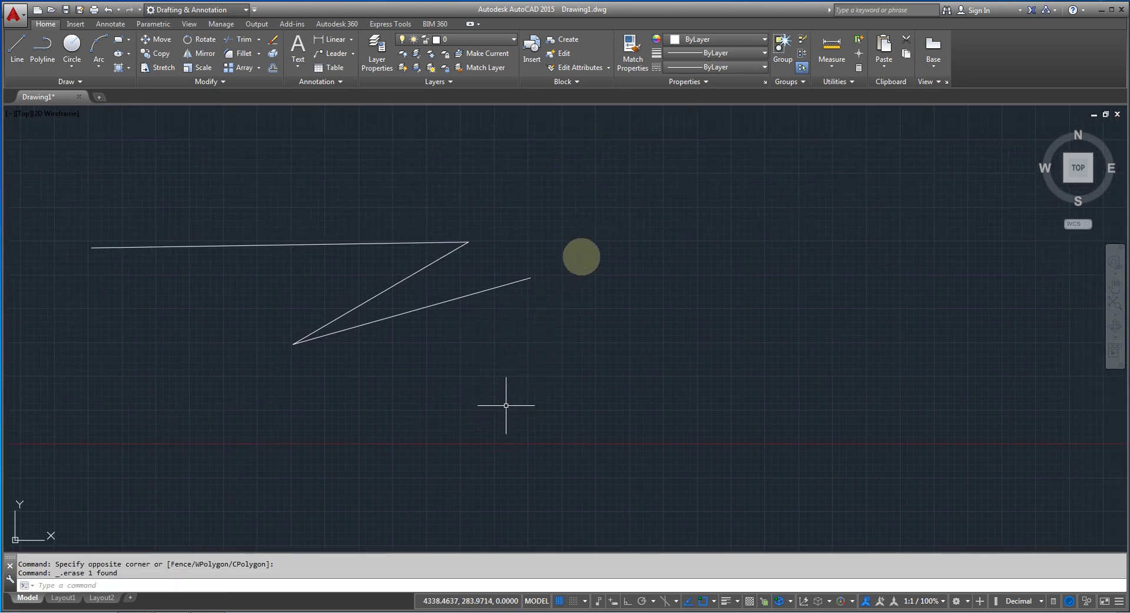
pyautogui.moveTo(561, 232)
pyautogui.mouseDown(button='middle')
pyautogui.moveTo(656, 257)
pyautogui.moveTo(615, 279)
pyautogui.mouseUp(button='middle')
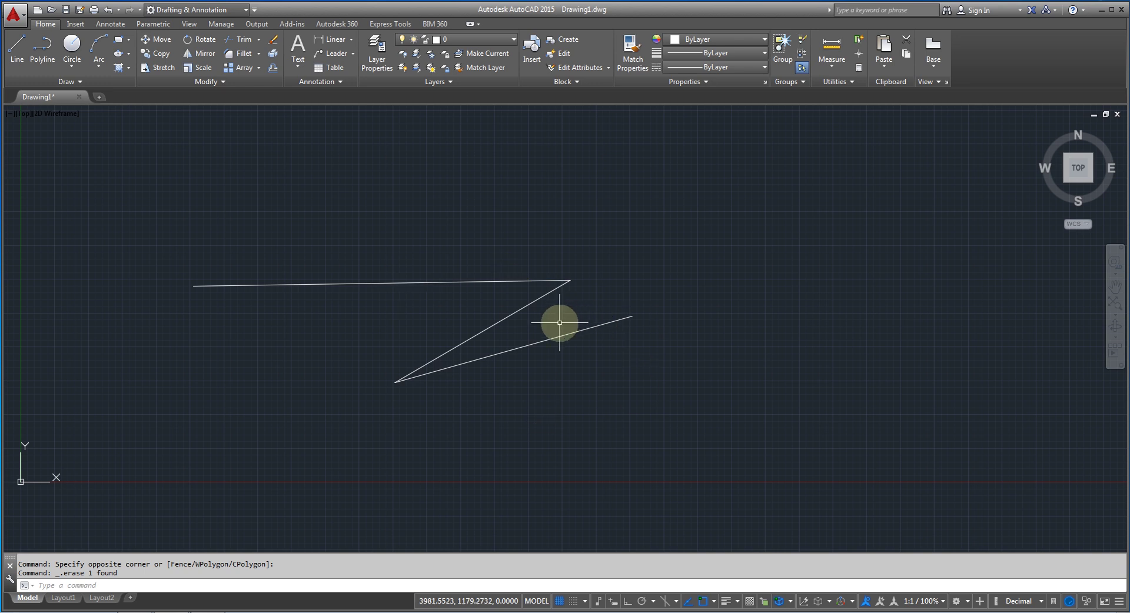
pyautogui.click(442, 283)
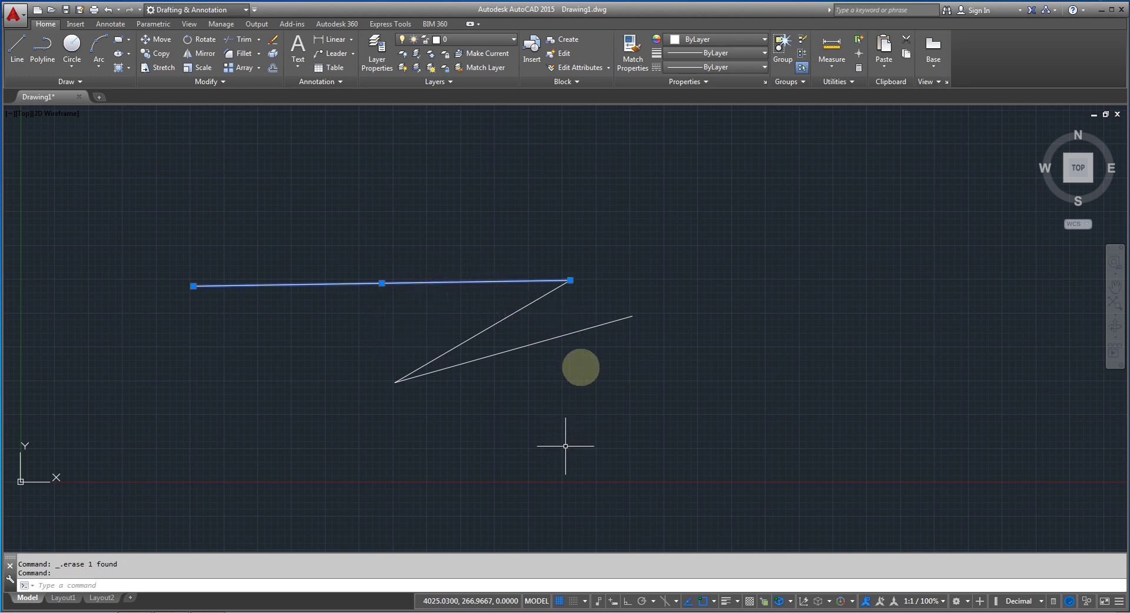
# Drag a right-to-left crossing window over the Z's upper corner to catch the horizontal line and diagonal
pyautogui.press('Escape')
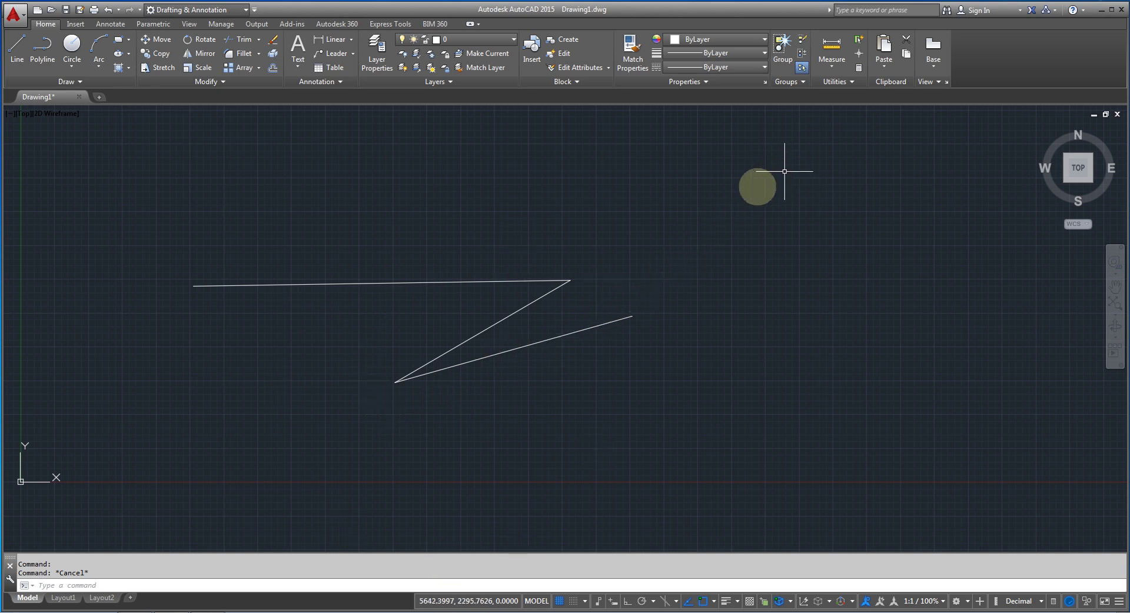
pyautogui.click(754, 188)
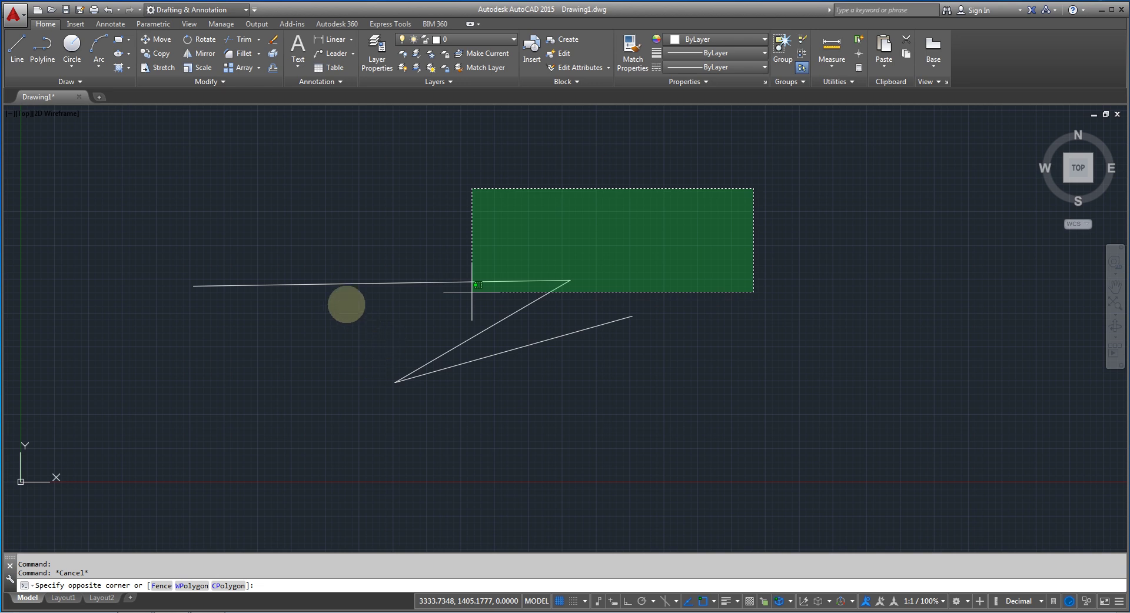
pyautogui.press('Escape')
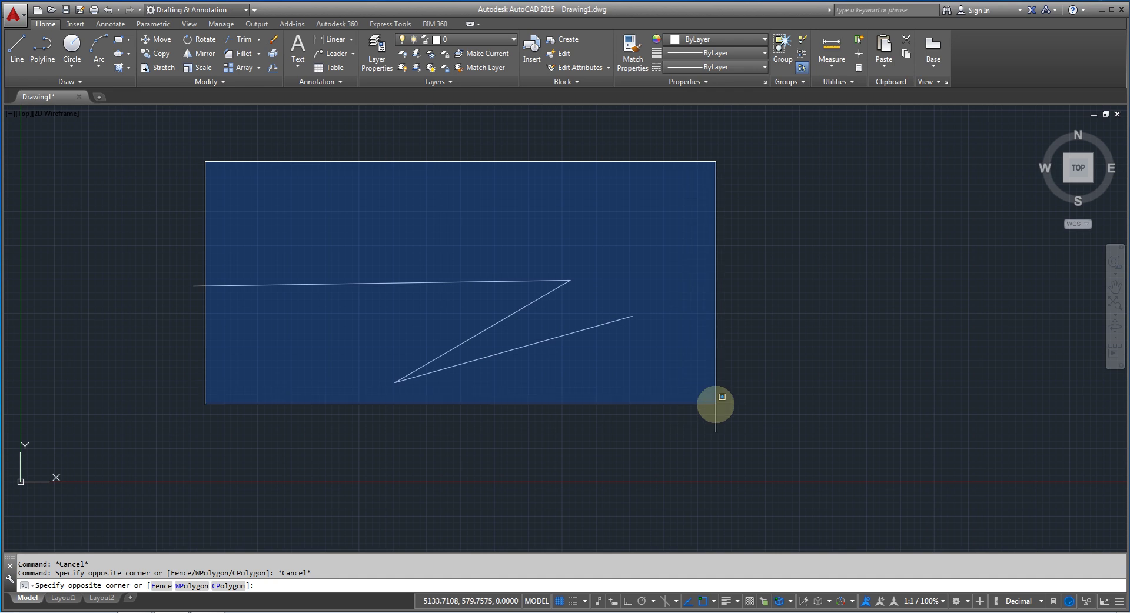
pyautogui.press('Escape')
pyautogui.click(737, 147)
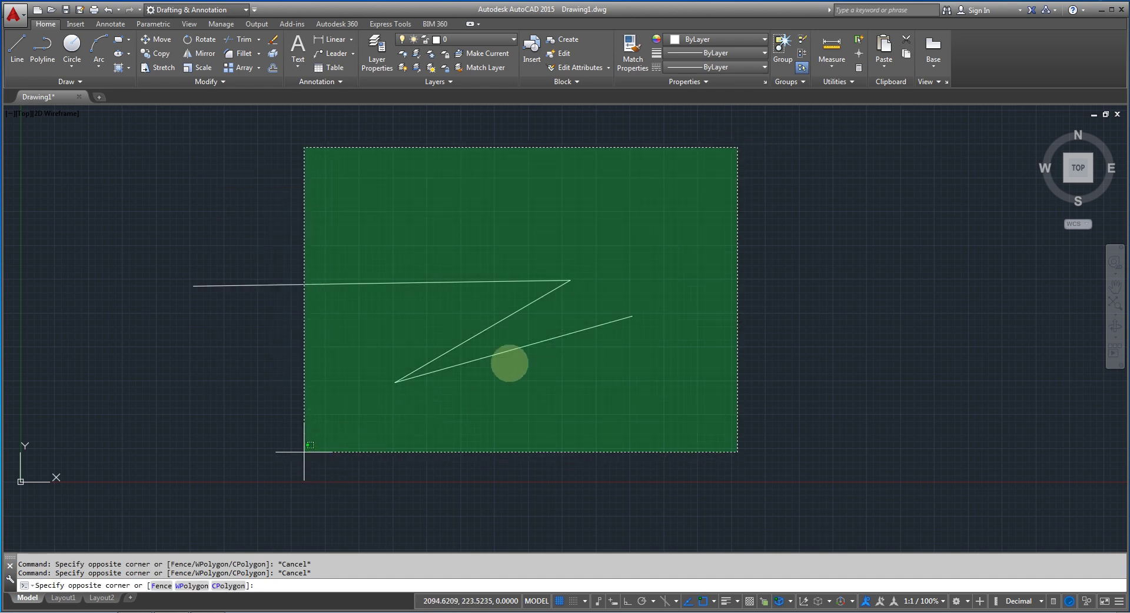
pyautogui.press('Escape')
pyautogui.click(733, 172)
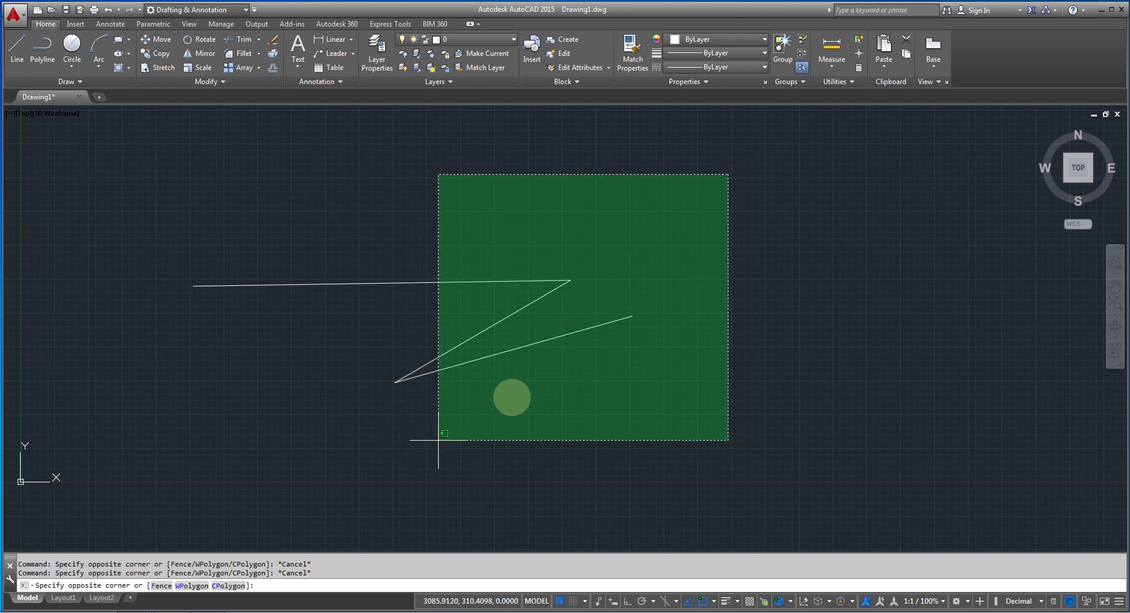
pyautogui.click(560, 293)
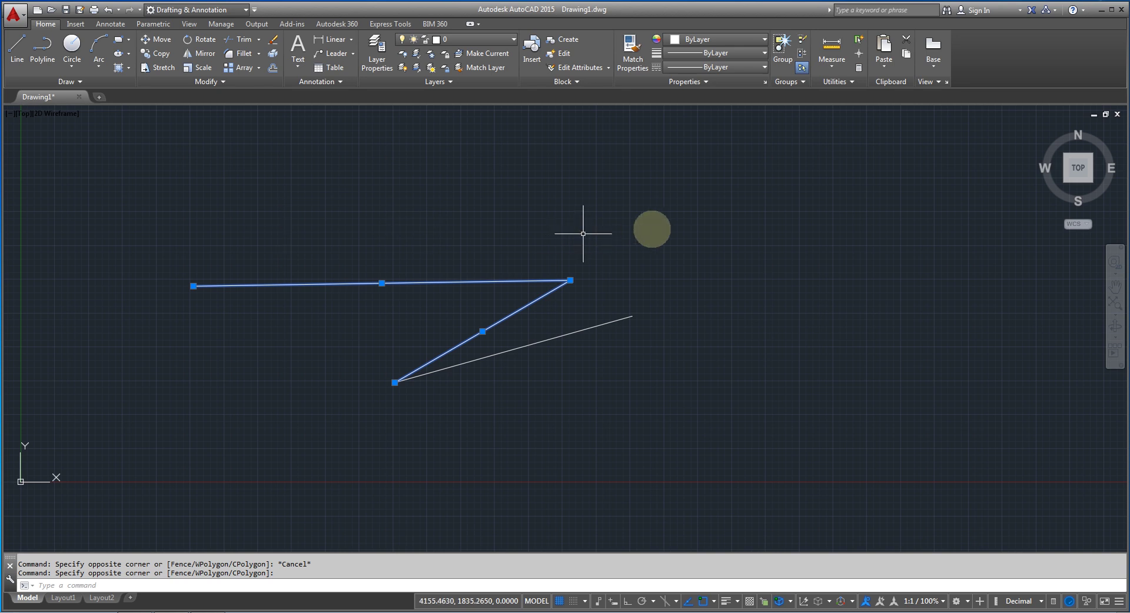
# Crossing-select the lines touched at the zigzag's upper corner
pyautogui.press('Escape')
pyautogui.click(849, 162)
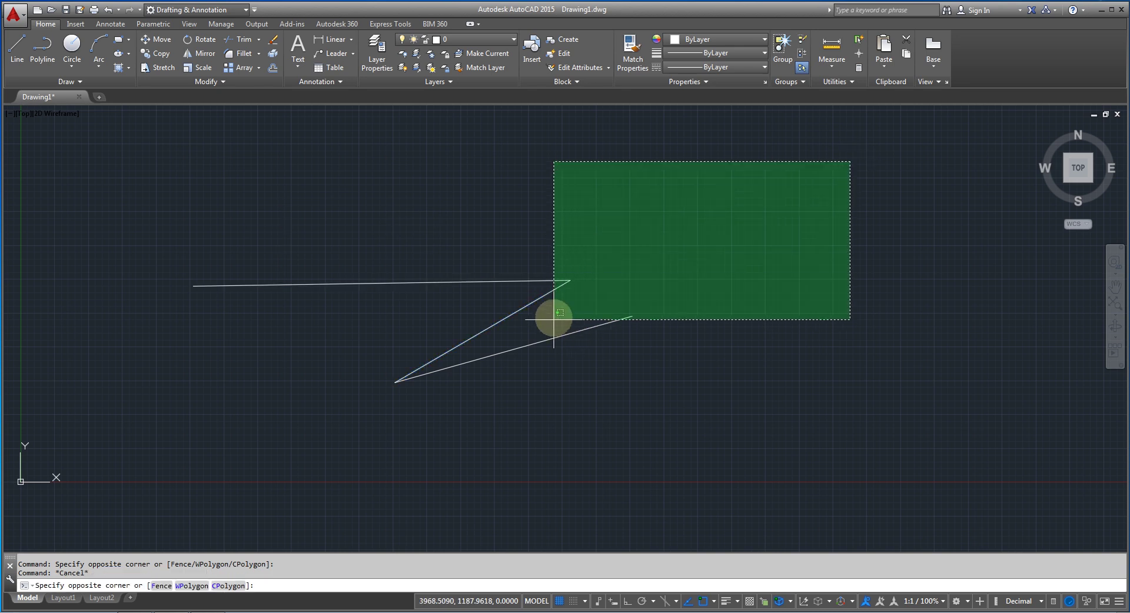
pyautogui.press('Escape')
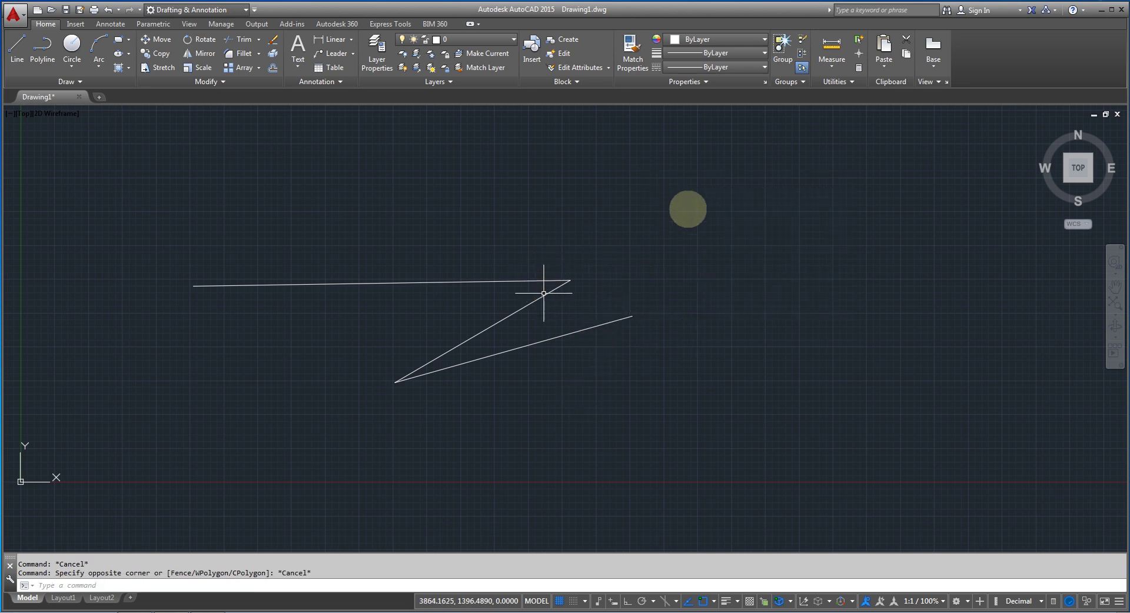
pyautogui.click(722, 195)
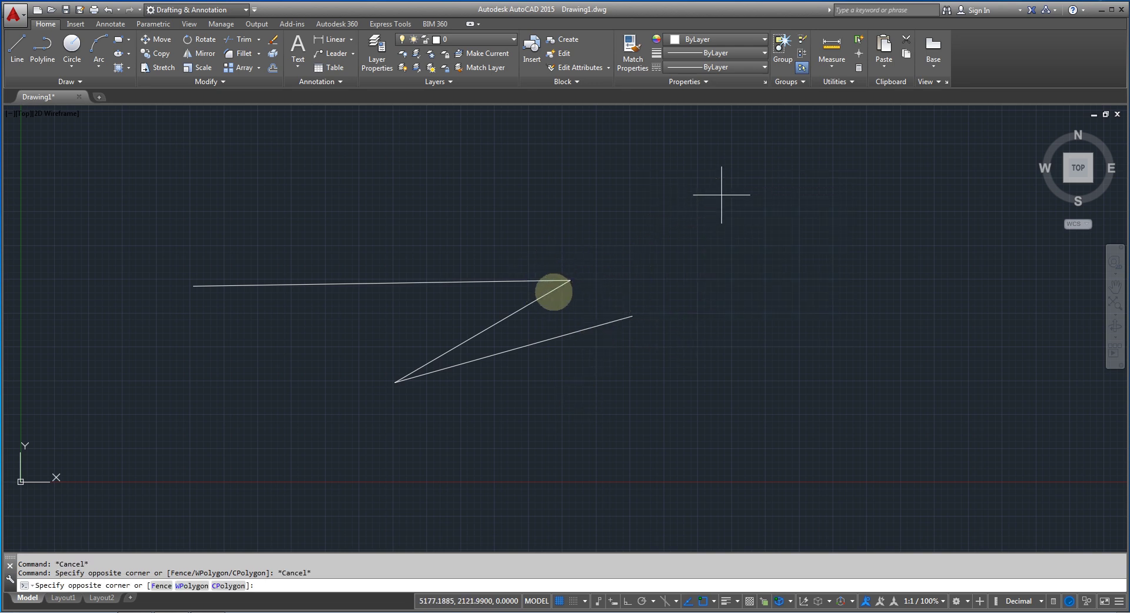
pyautogui.click(537, 299)
# Select only the horizontal line with a left-to-right window fully enclosing it, then deselect
pyautogui.press('Escape')
pyautogui.press('Escape')
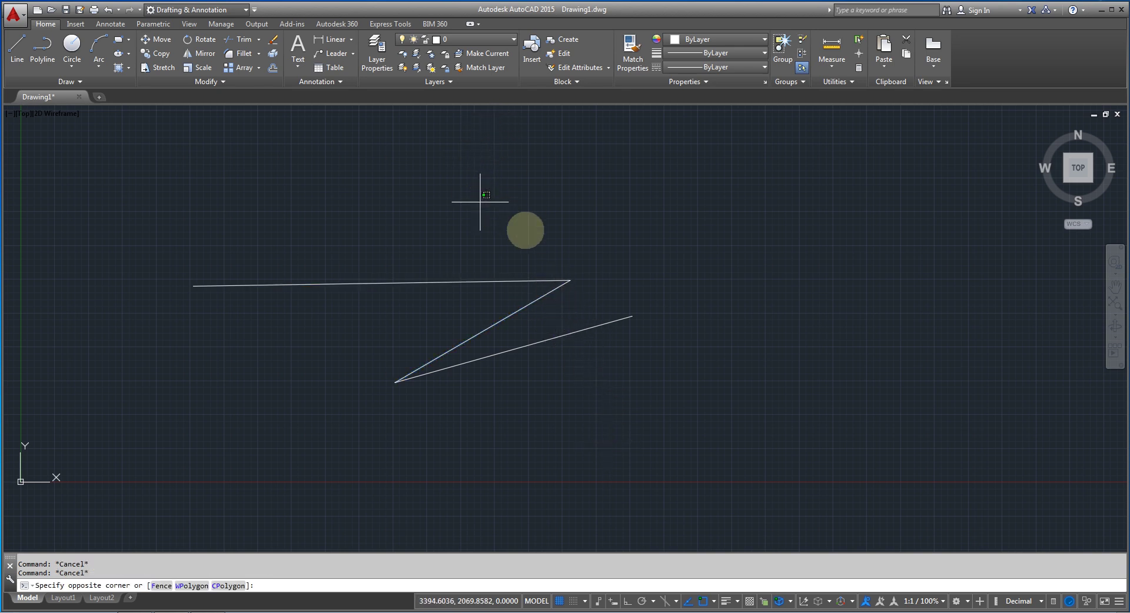
pyautogui.click(776, 309)
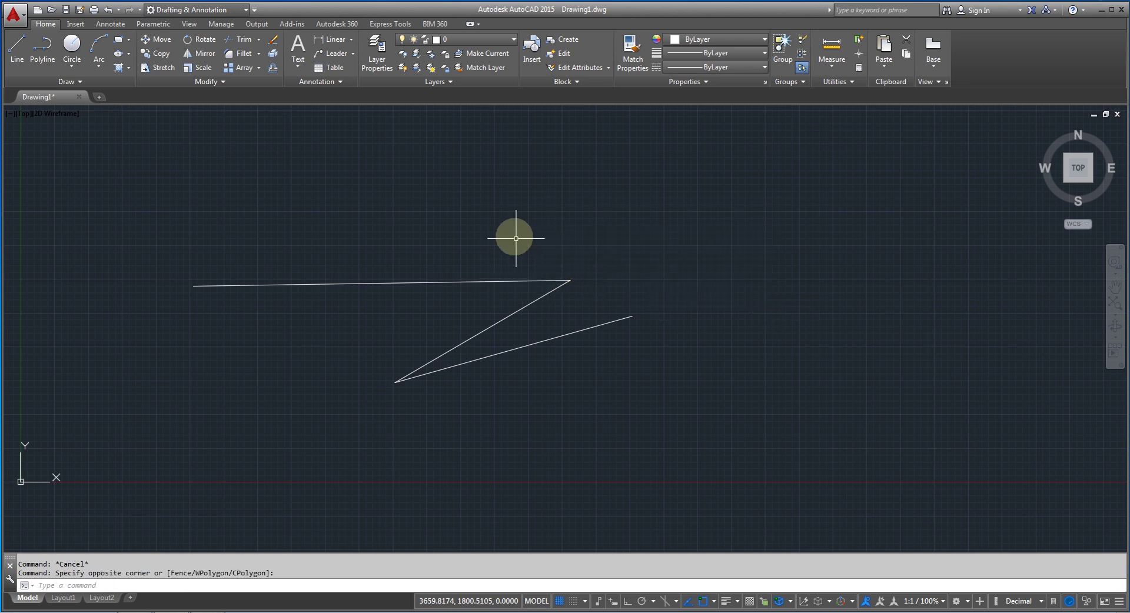
pyautogui.click(610, 304)
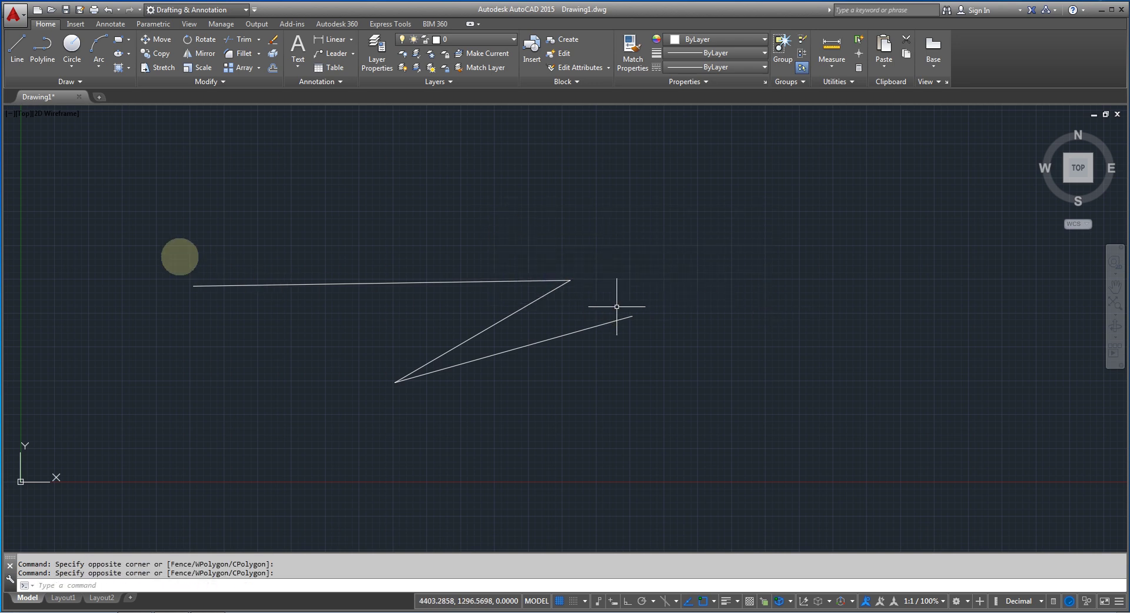
pyautogui.click(124, 180)
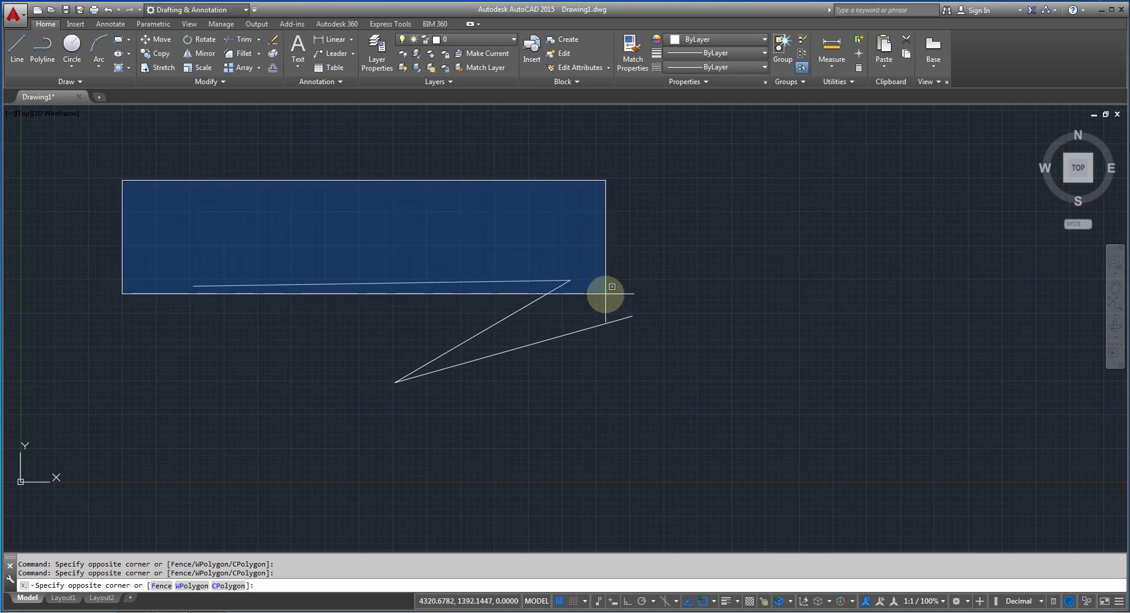
pyautogui.click(606, 294)
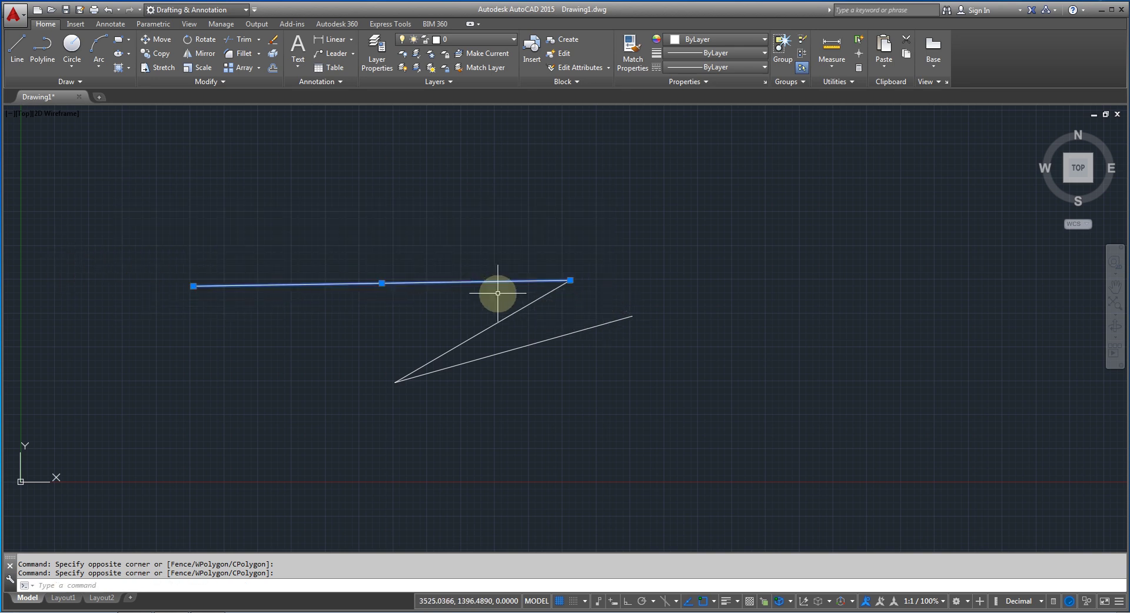
pyautogui.press('Escape')
pyautogui.scroll(-2, 485, 294)
# Draw a new four-segment zigzag polyline through five points below-left of the Z
pyautogui.moveTo(484, 327)
pyautogui.mouseDown(button='middle')
pyautogui.moveTo(412, 252)
pyautogui.moveTo(255, 157)
pyautogui.mouseUp(button='middle')
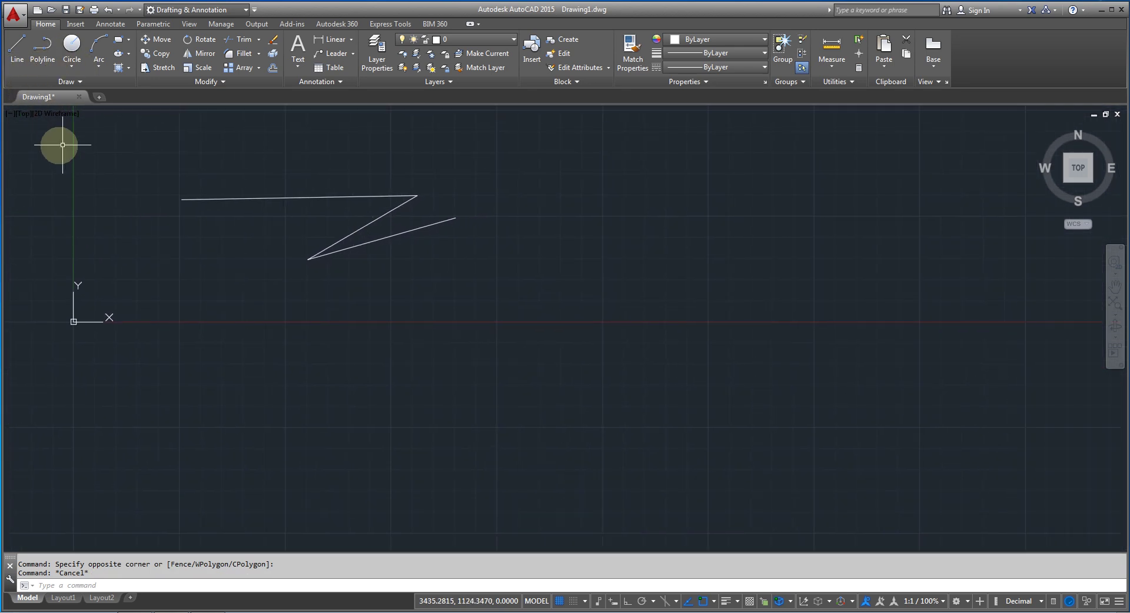
pyautogui.click(42, 46)
pyautogui.click(238, 355)
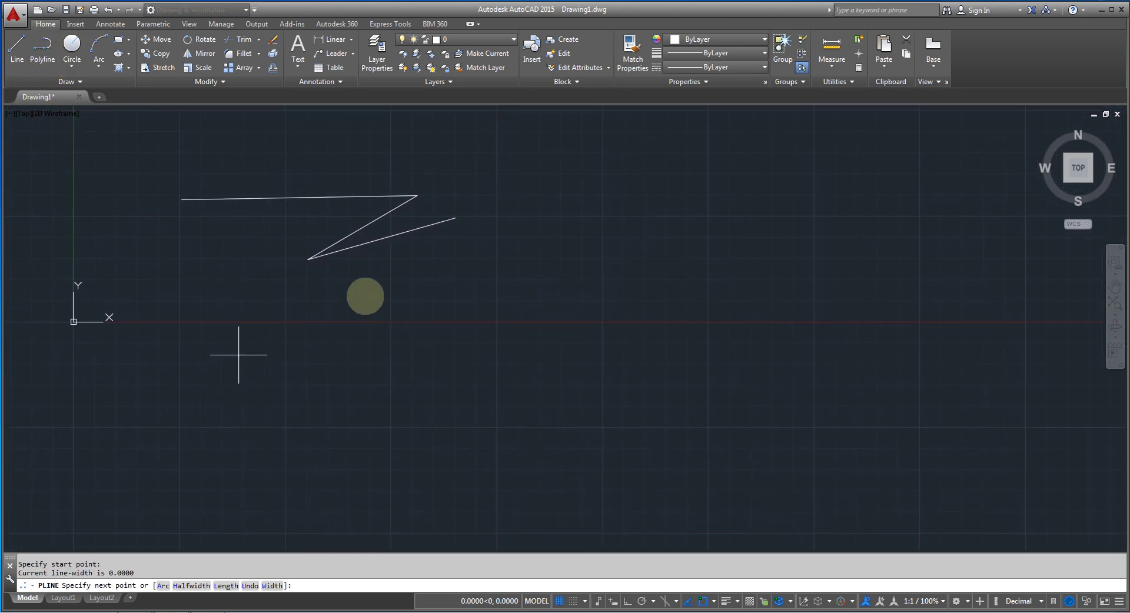
pyautogui.click(445, 268)
pyautogui.click(343, 423)
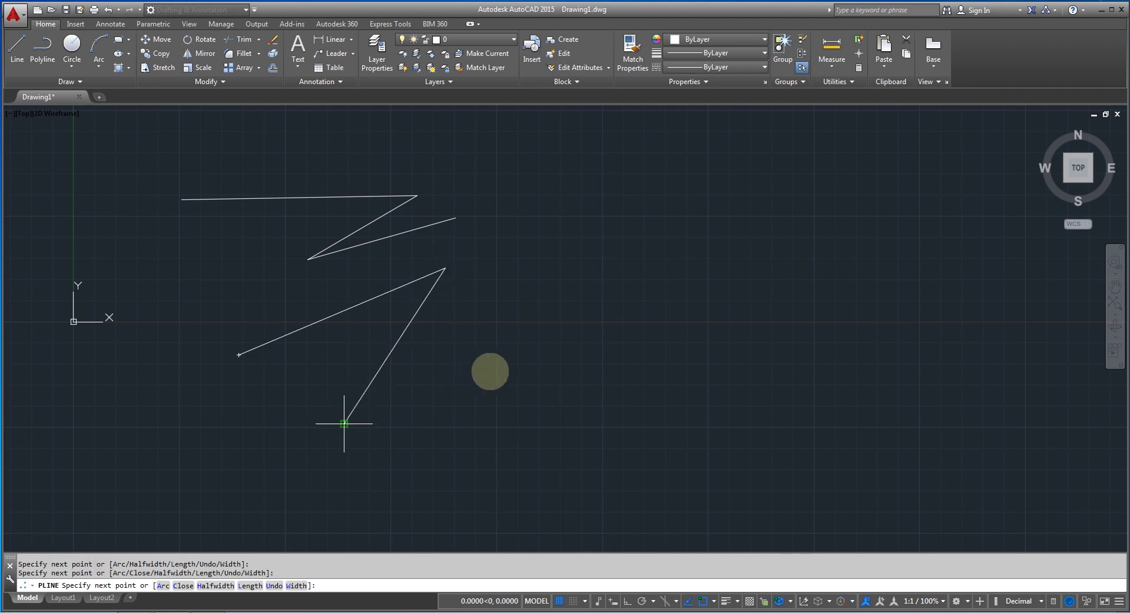
pyautogui.click(489, 371)
pyautogui.click(439, 485)
pyautogui.press('Return')
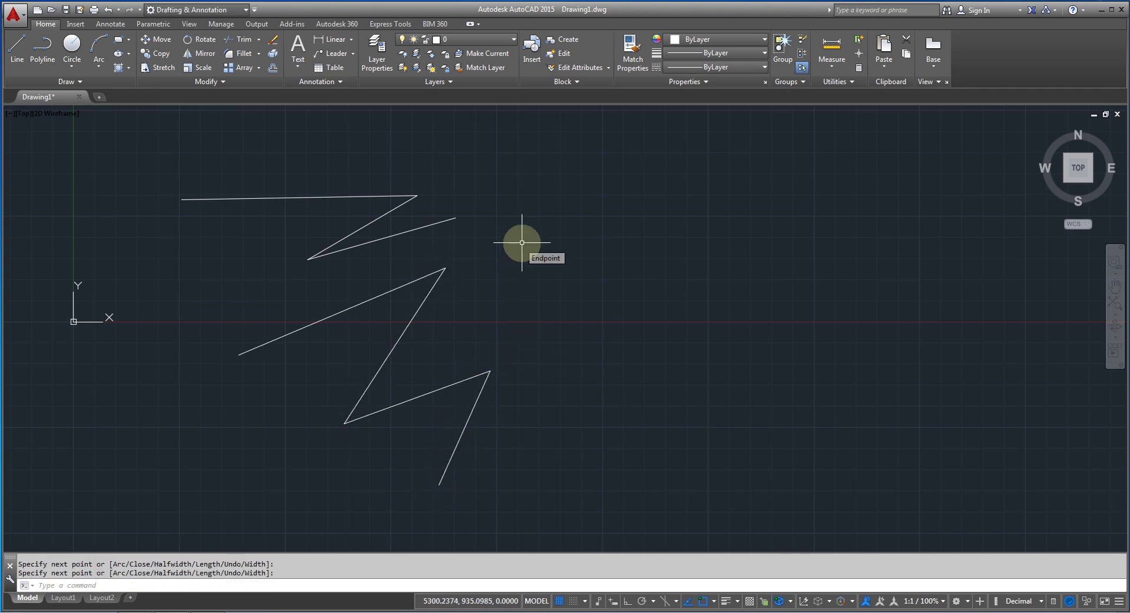
pyautogui.click(409, 296)
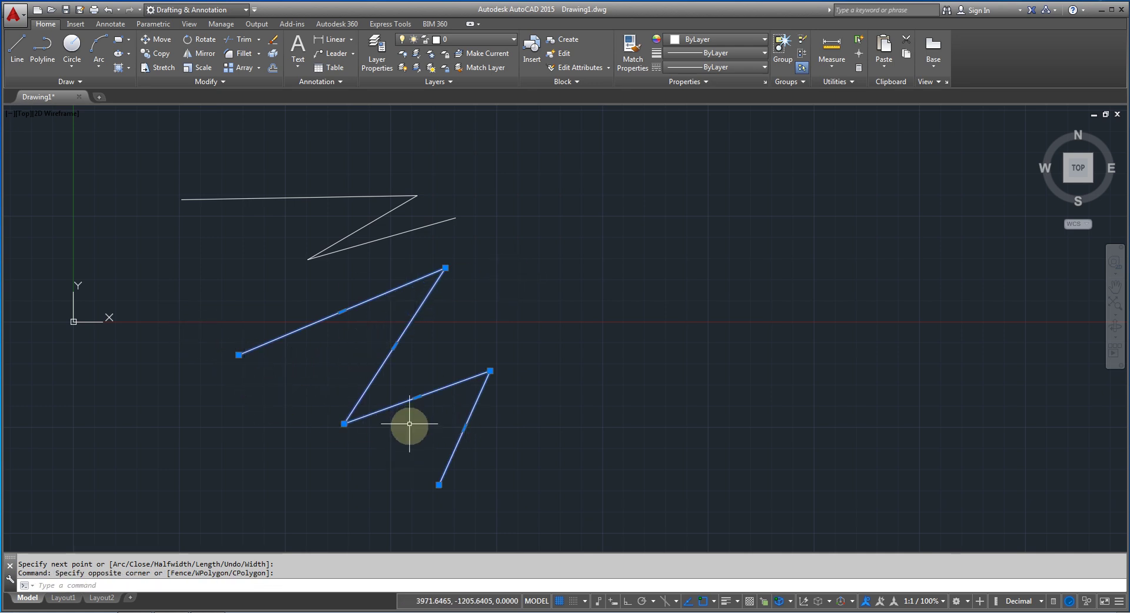
# Test window selections on the lower zigzag until one fully encloses and selects it
pyautogui.press('Escape')
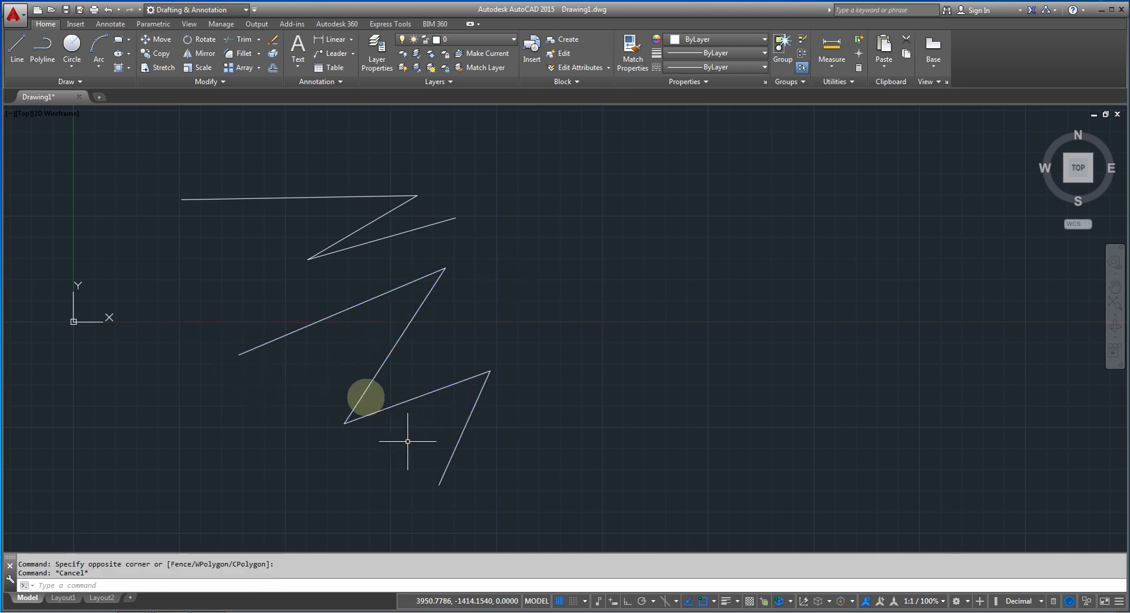
pyautogui.click(401, 254)
pyautogui.click(496, 350)
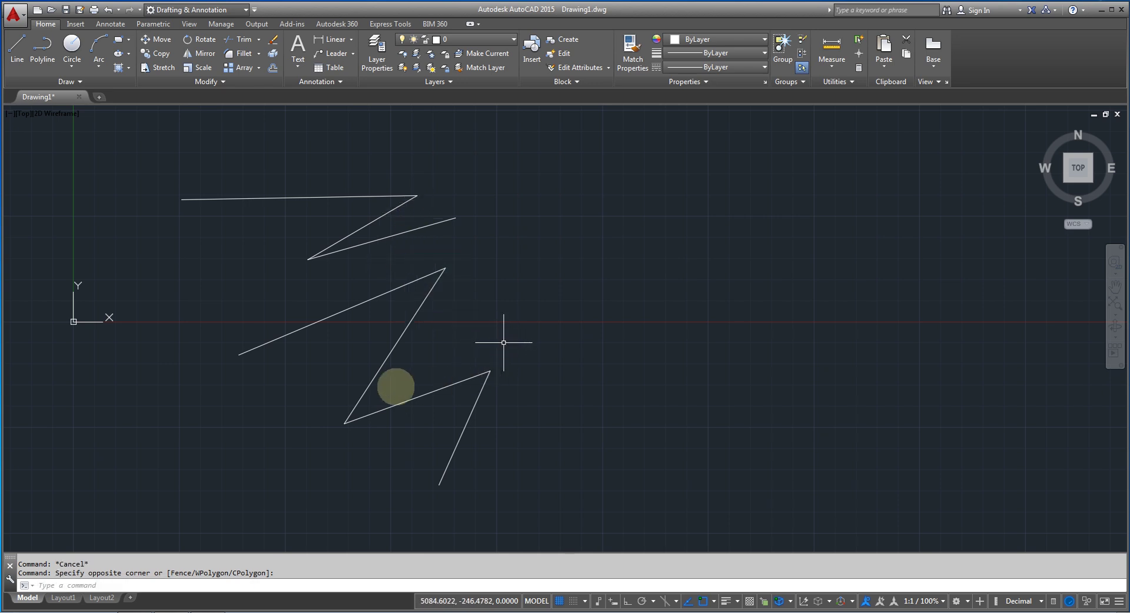
pyautogui.click(320, 353)
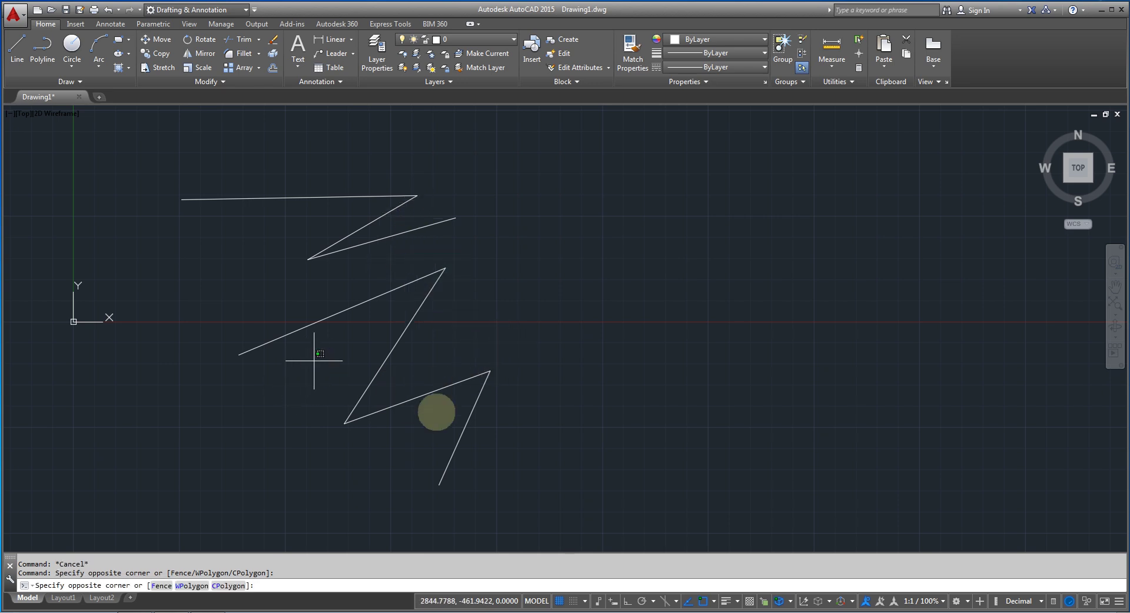
pyautogui.click(634, 454)
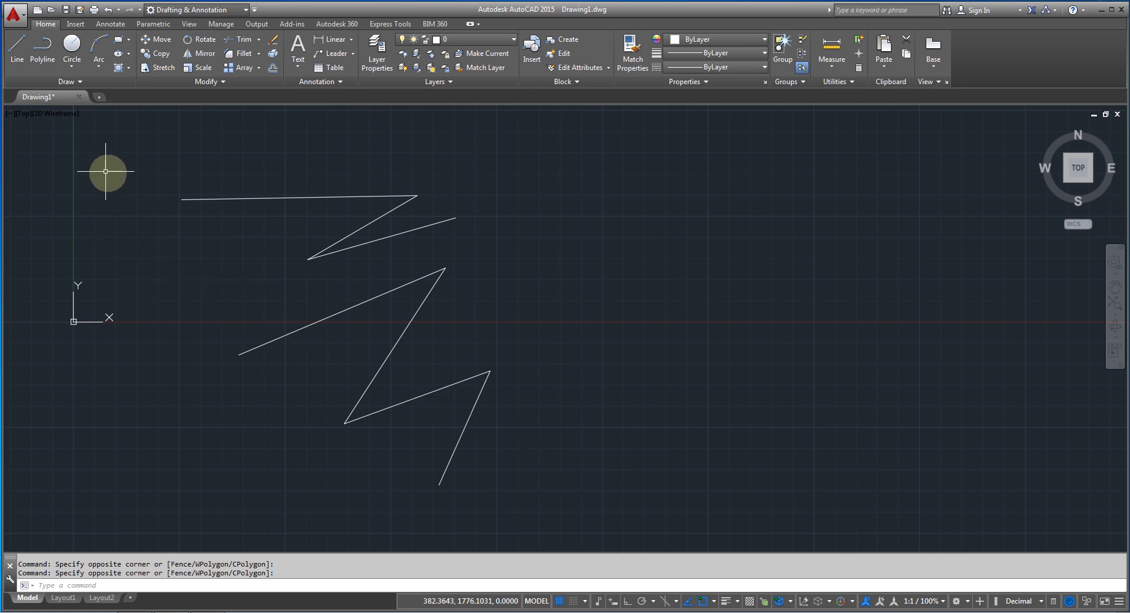
pyautogui.click(187, 247)
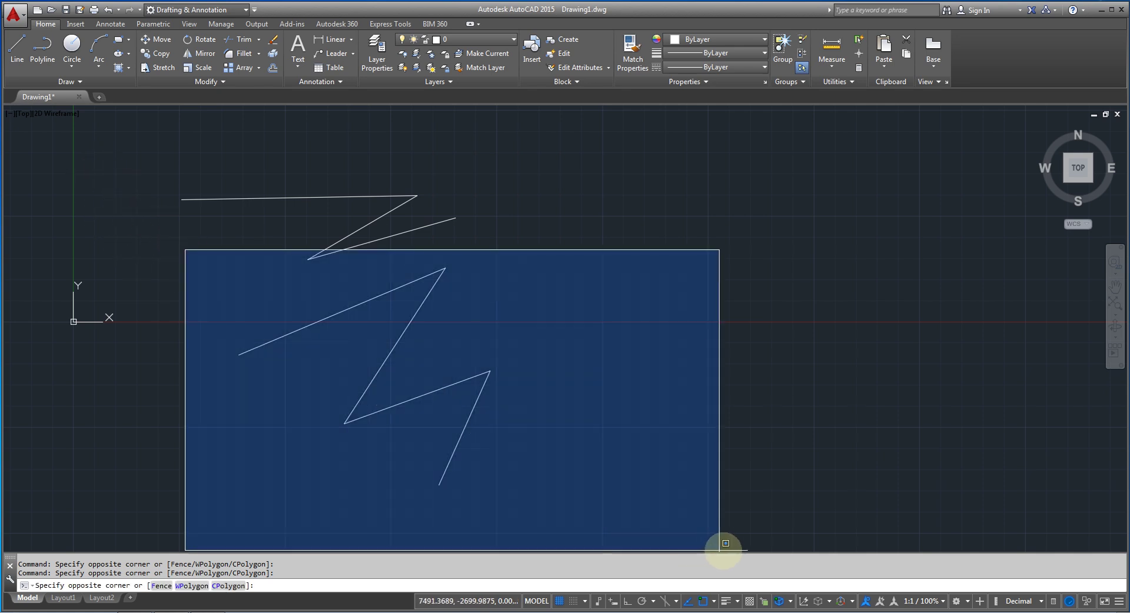
pyautogui.click(671, 536)
pyautogui.press('Escape')
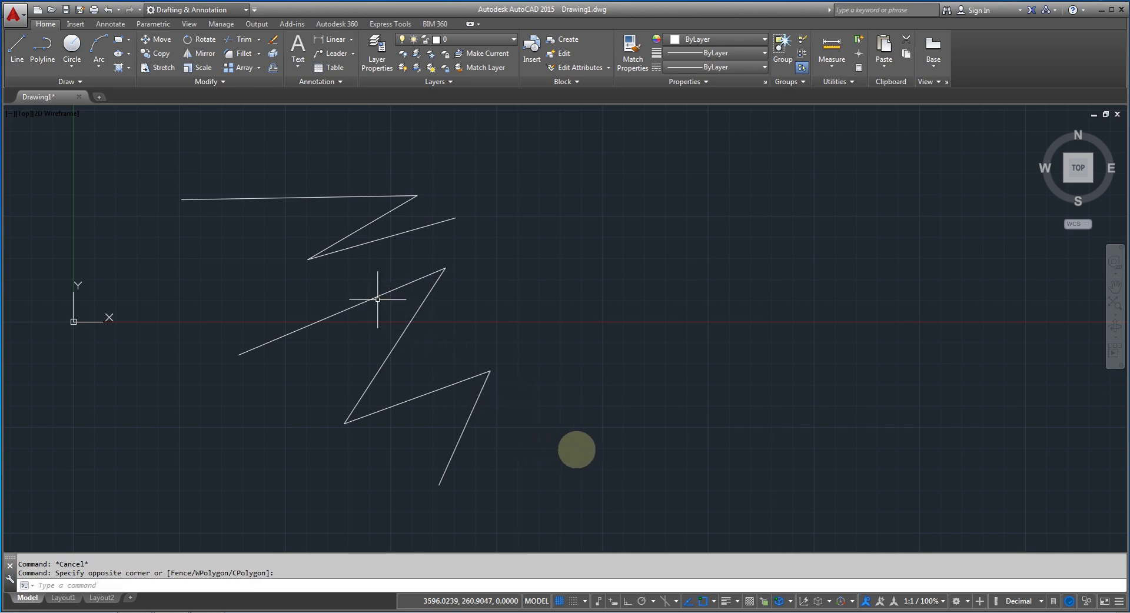
# Crossing-select the lower zigzag from right to left and delete it
pyautogui.click(537, 460)
pyautogui.click(331, 303)
pyautogui.press('Delete')
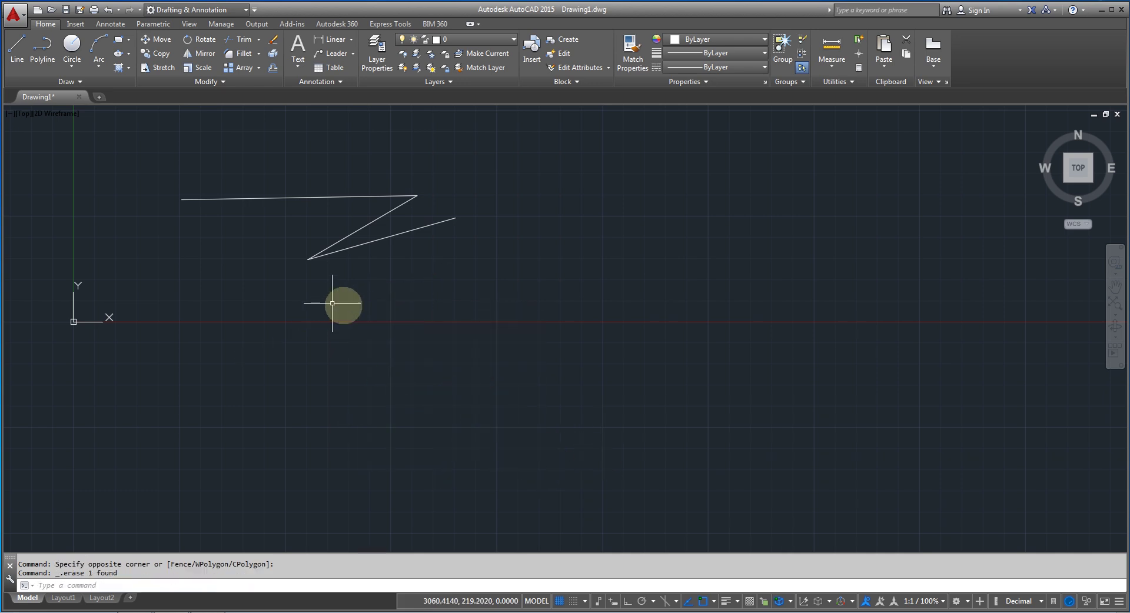
pyautogui.moveTo(479, 182); pyautogui.dragTo(638, 378, button='middle')
# Zoom in and pan the remaining Z zigzag up toward the centre of the view
pyautogui.scroll(2, 340, 401)
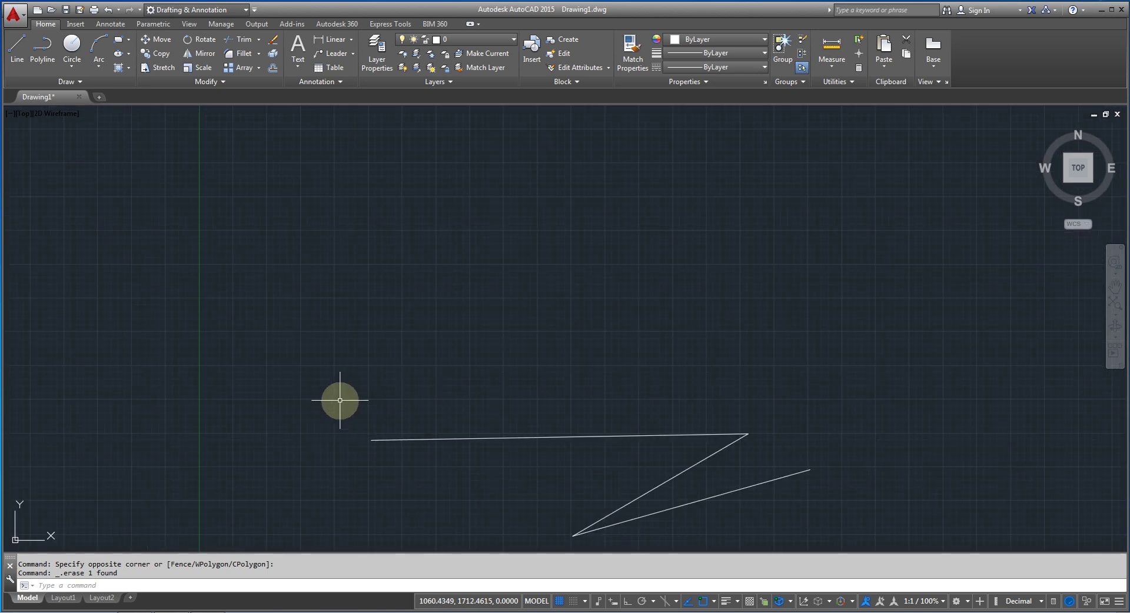
pyautogui.moveTo(486, 441); pyautogui.dragTo(429, 247, button='middle')
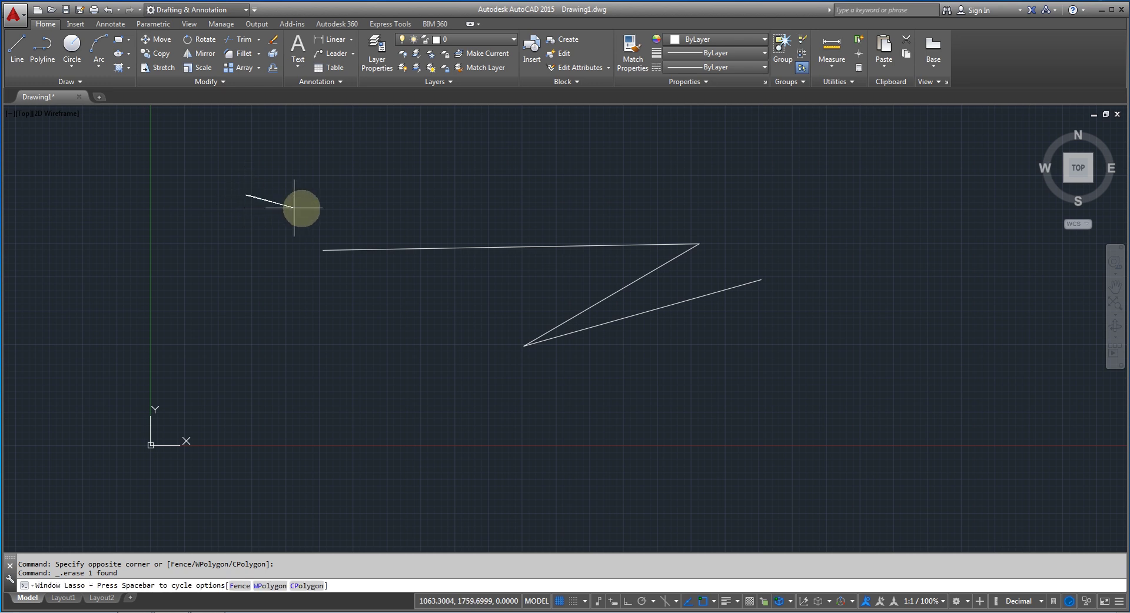